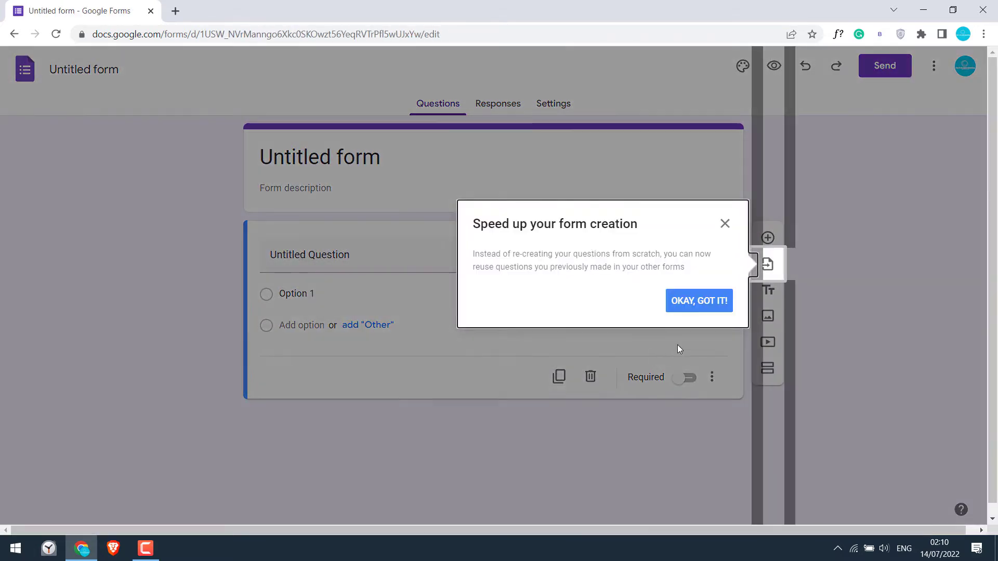
# Step: Set the theme fonts to Impact for headers, Montserrat for questions and Playfair Display for text
pyautogui.click(705, 310)
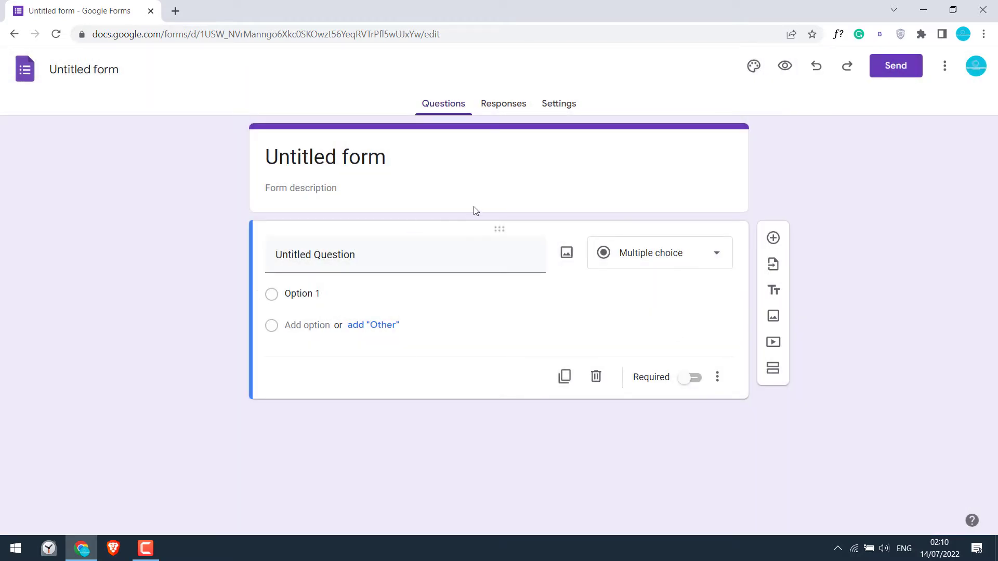
pyautogui.click(752, 69)
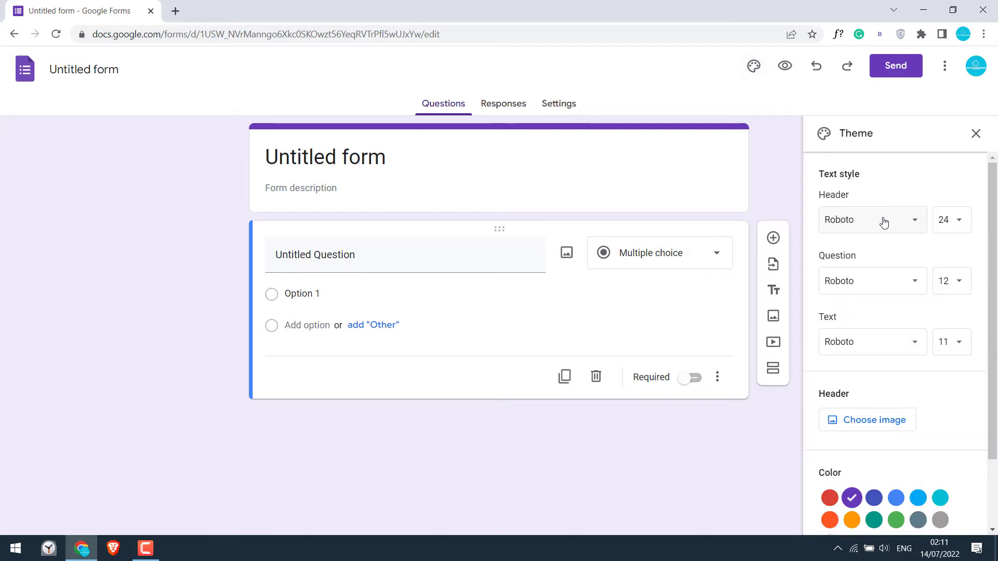
pyautogui.click(884, 222)
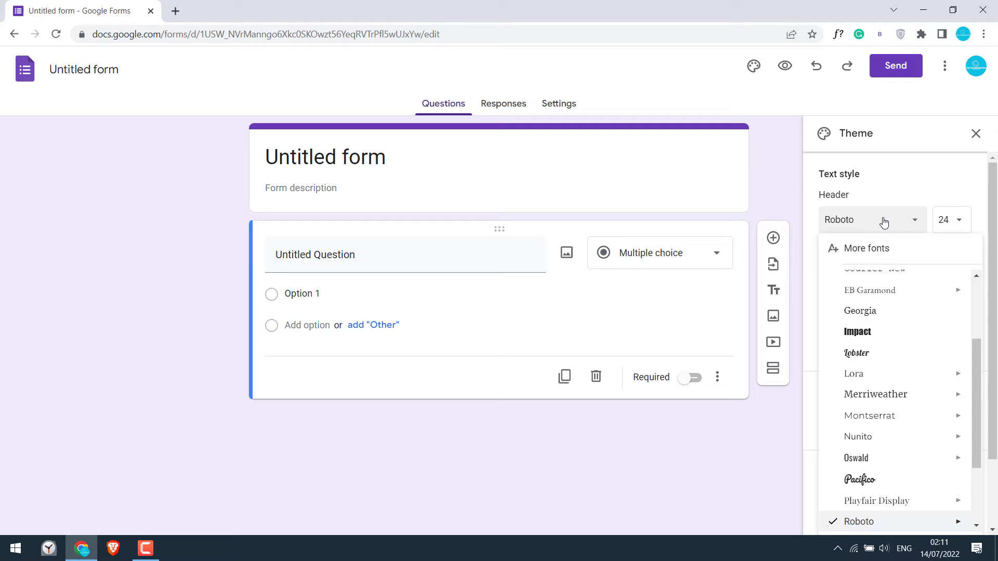
pyautogui.click(854, 333)
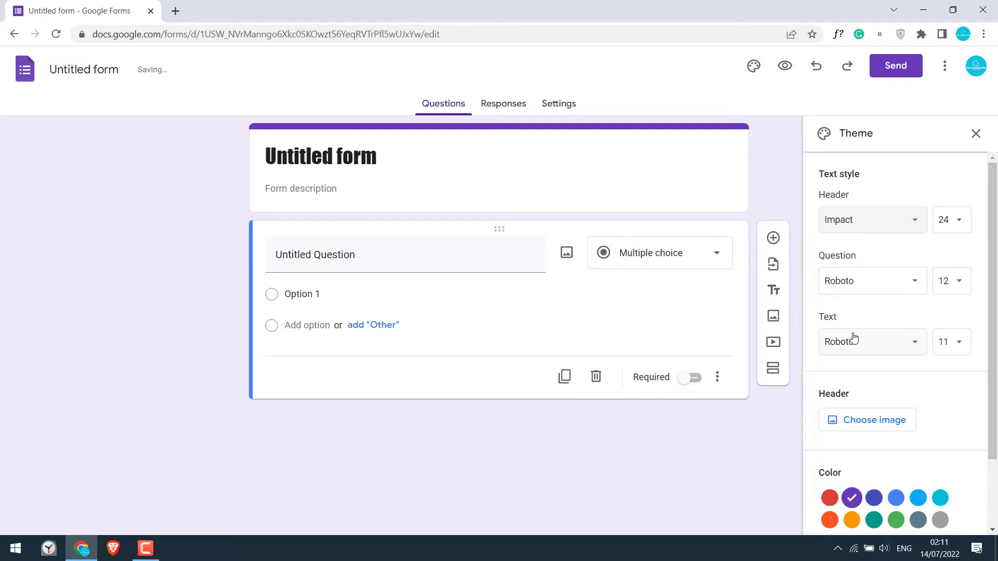
pyautogui.click(860, 289)
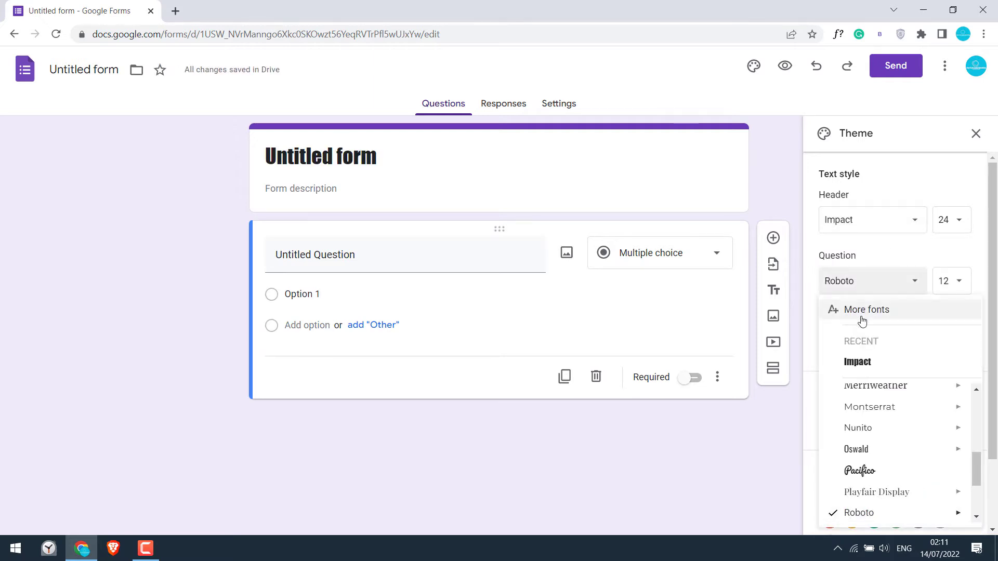
pyautogui.click(861, 411)
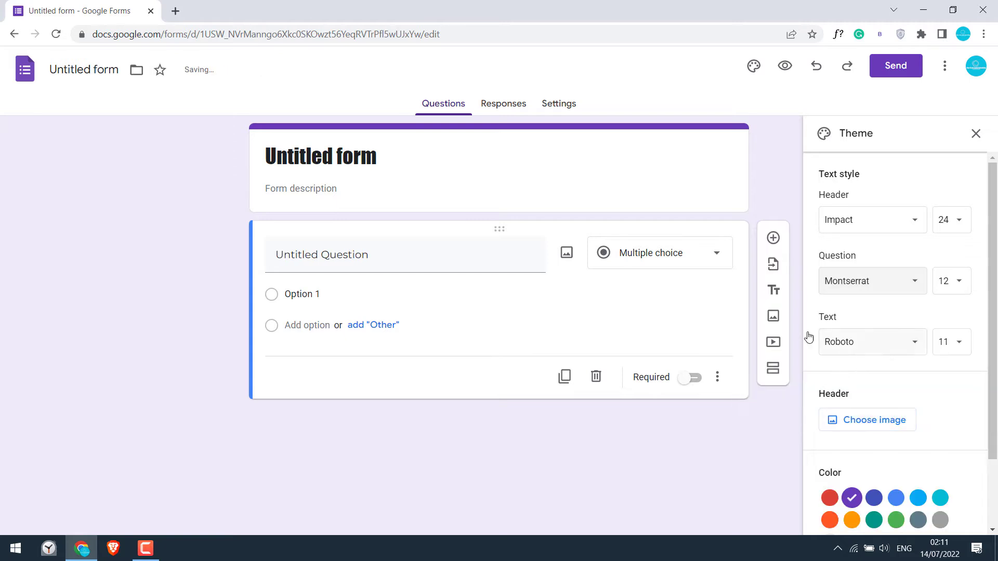
pyautogui.click(845, 342)
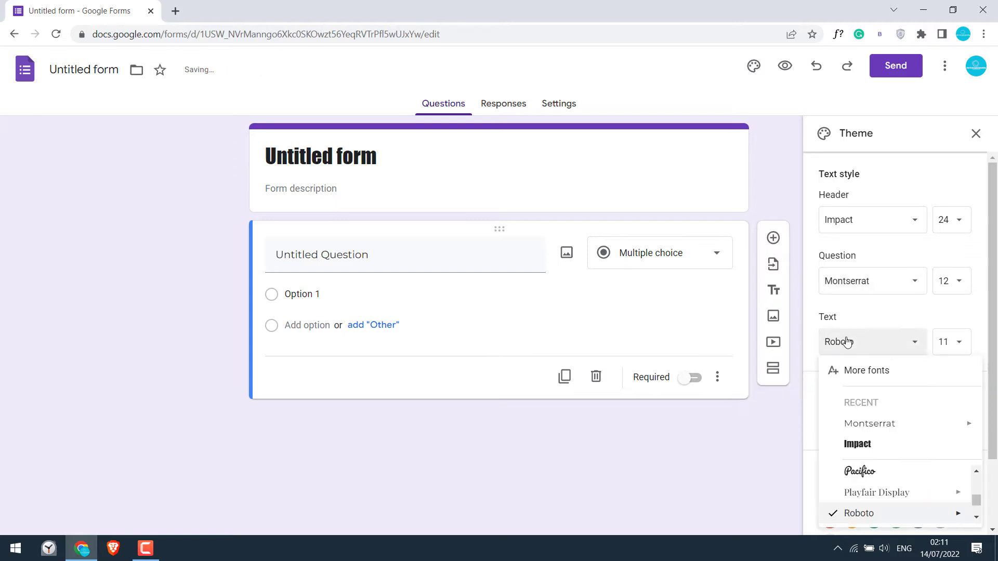
pyautogui.click(853, 498)
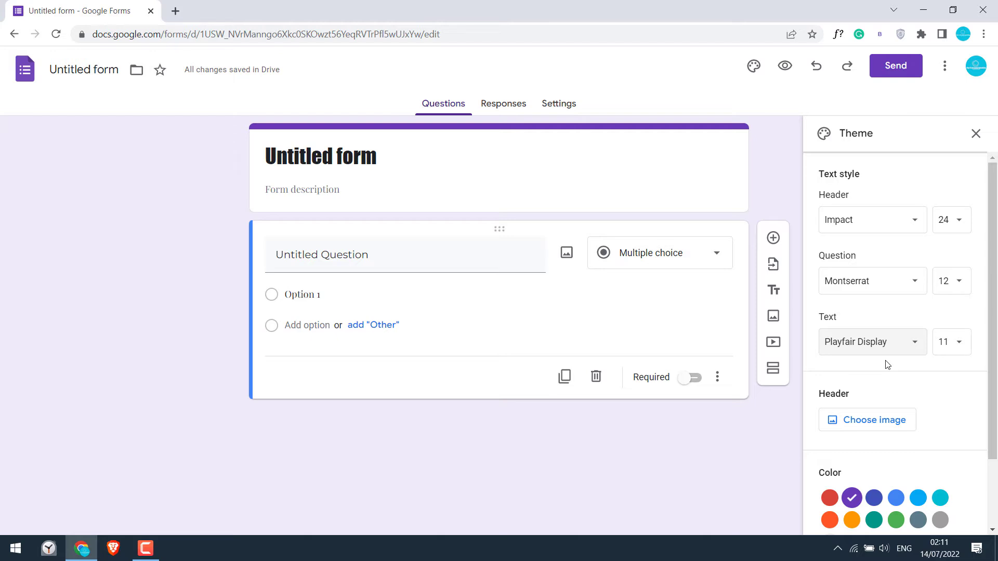
pyautogui.click(865, 421)
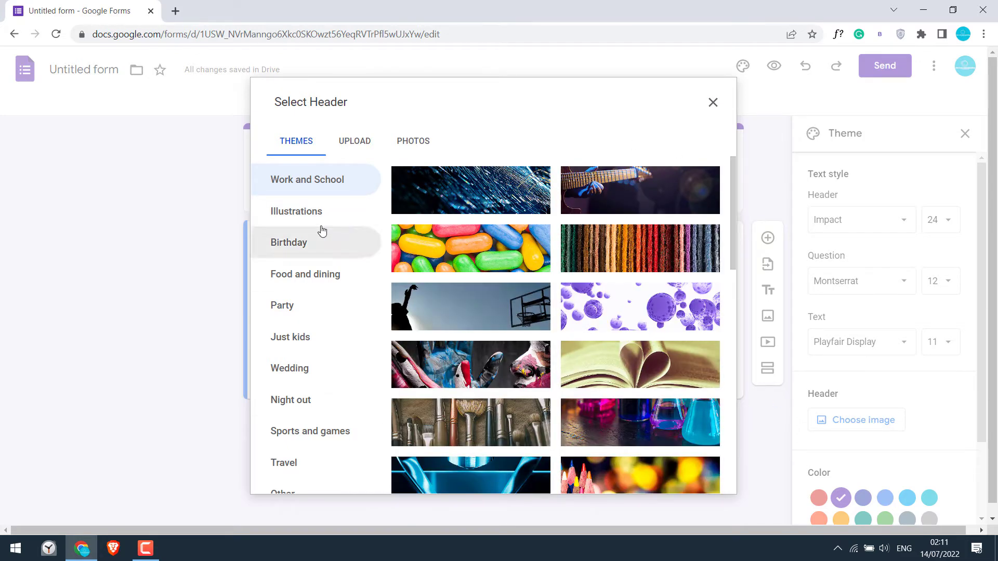
# Step: Upload the Desktop 'Image' file as the header image and crop the mountain view
pyautogui.click(356, 150)
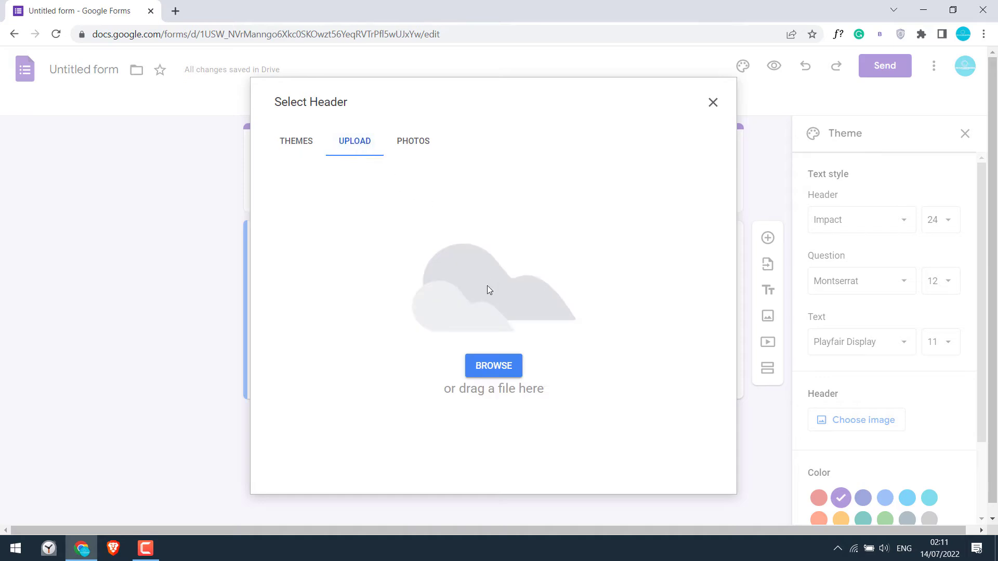
pyautogui.click(502, 367)
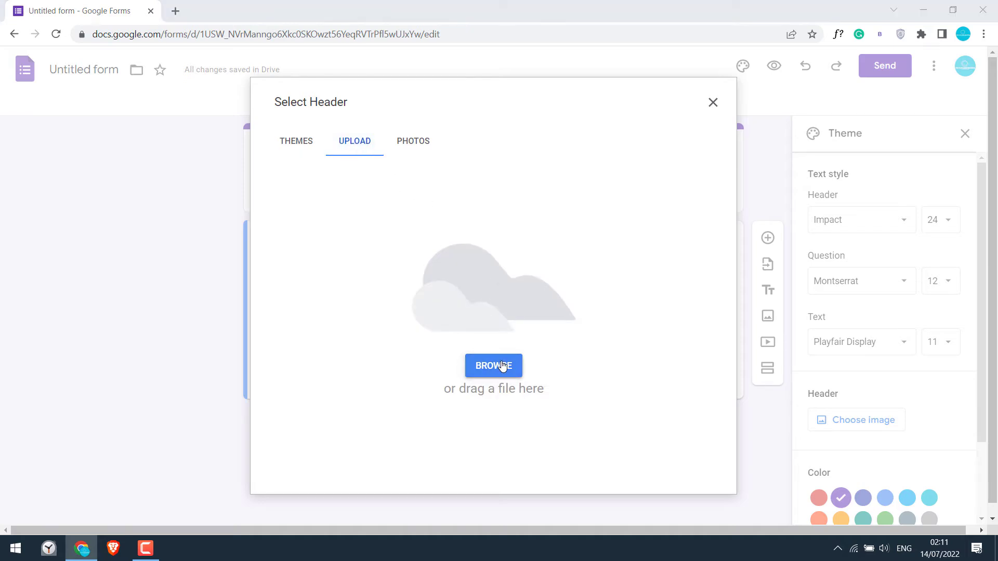
pyautogui.click(646, 107)
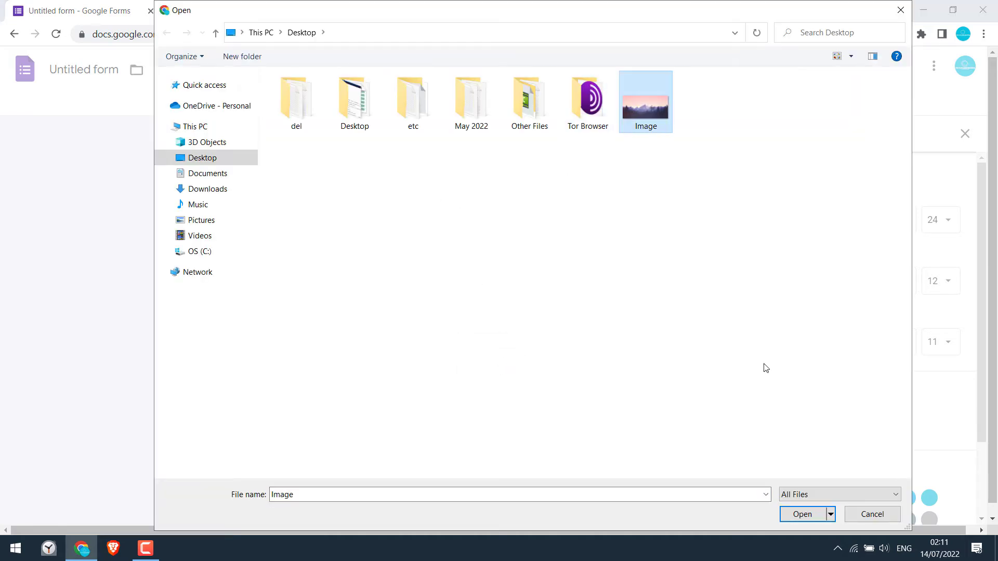
pyautogui.click(802, 514)
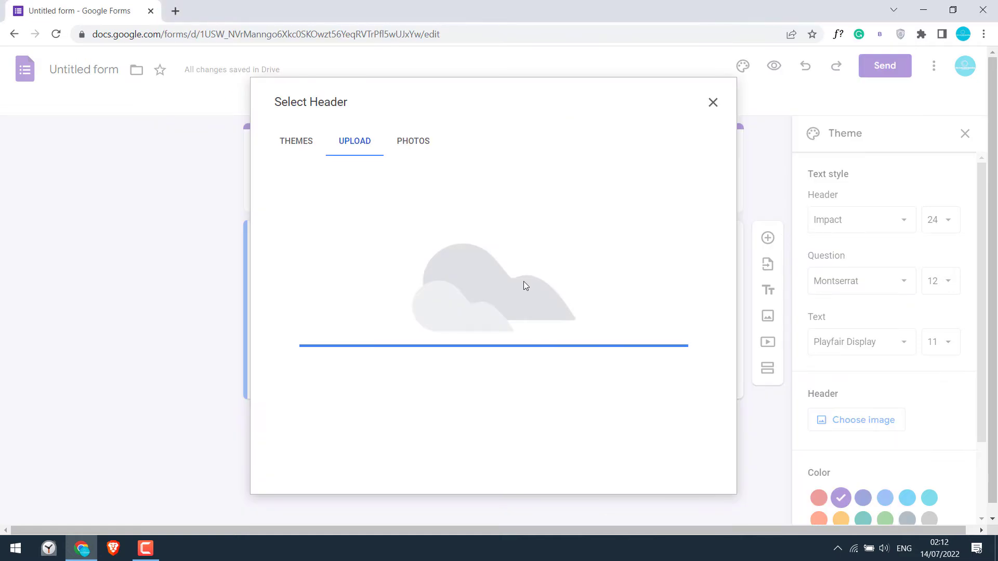
pyautogui.moveTo(499, 323)
pyautogui.mouseDown()
pyautogui.moveTo(498, 304)
pyautogui.moveTo(498, 341)
pyautogui.mouseUp()
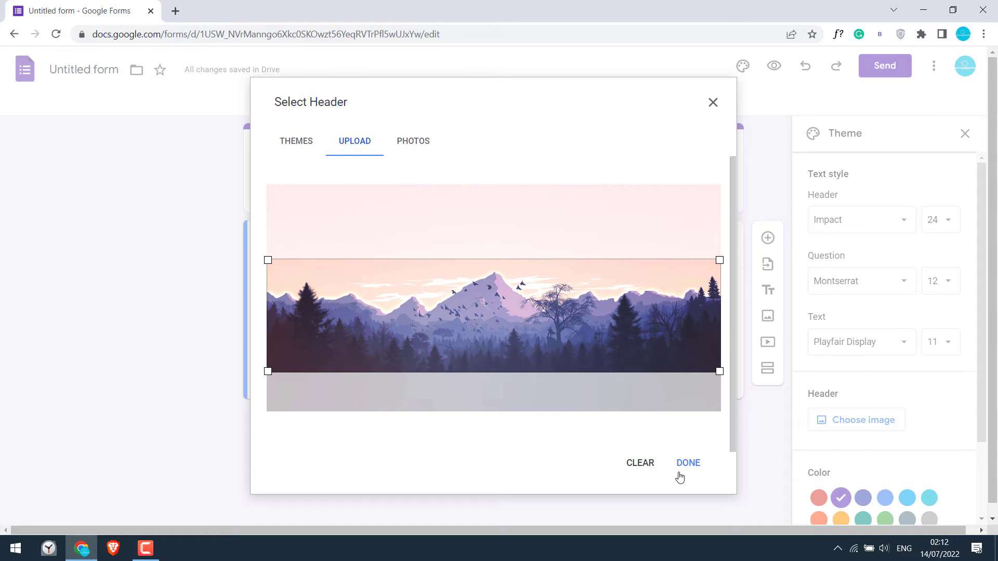
pyautogui.click(688, 464)
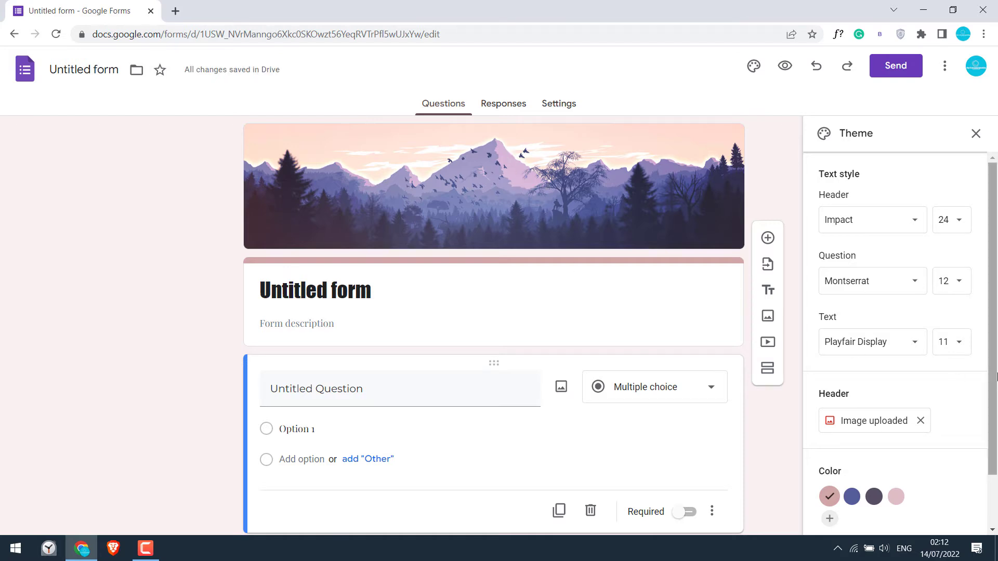
# Step: Apply a blue-purple theme colour with the darkest lavender background
pyautogui.scroll(-1, 837, 423)
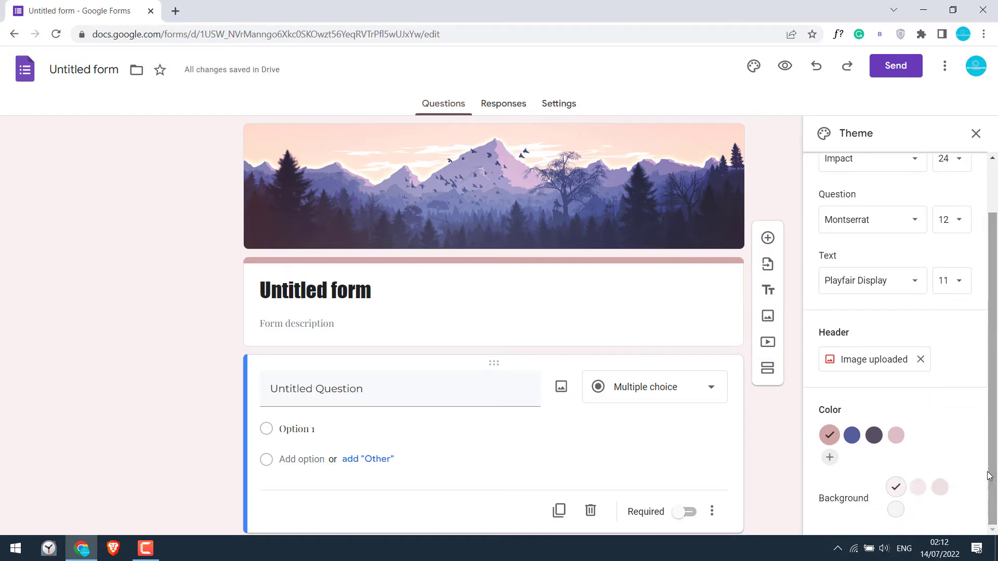
pyautogui.click(853, 437)
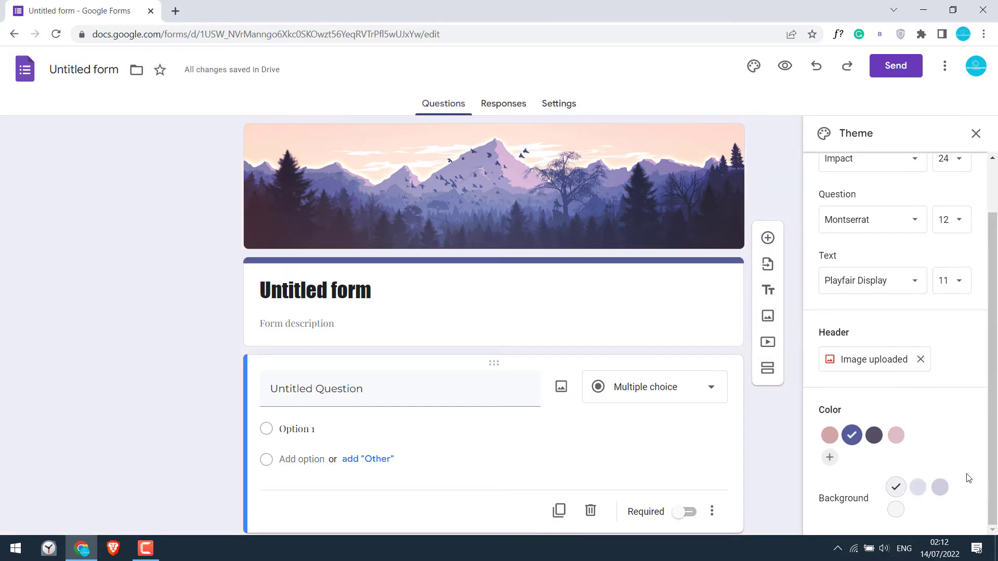
pyautogui.click(941, 489)
pyautogui.click(918, 488)
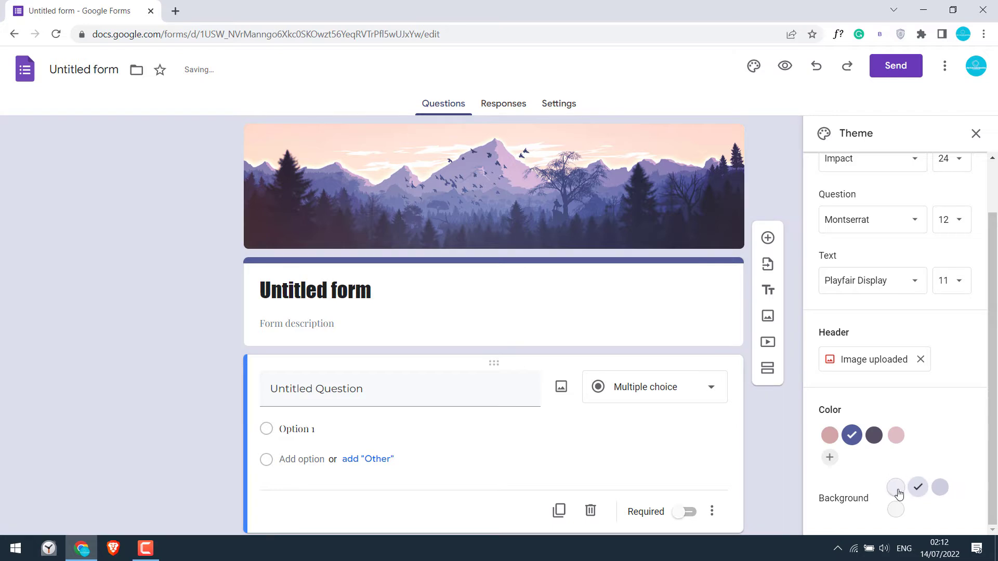
pyautogui.click(896, 489)
pyautogui.click(938, 487)
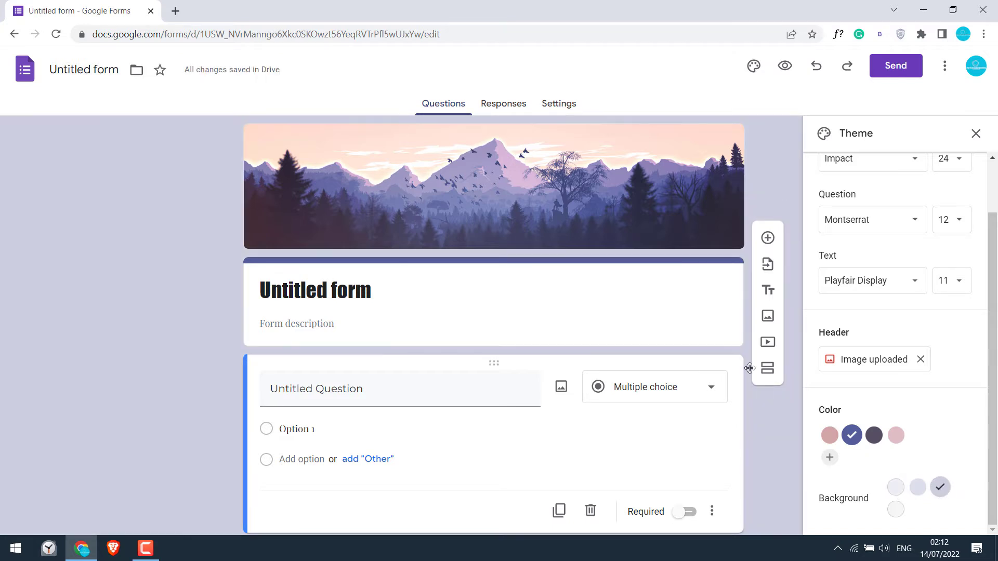
pyautogui.click(977, 135)
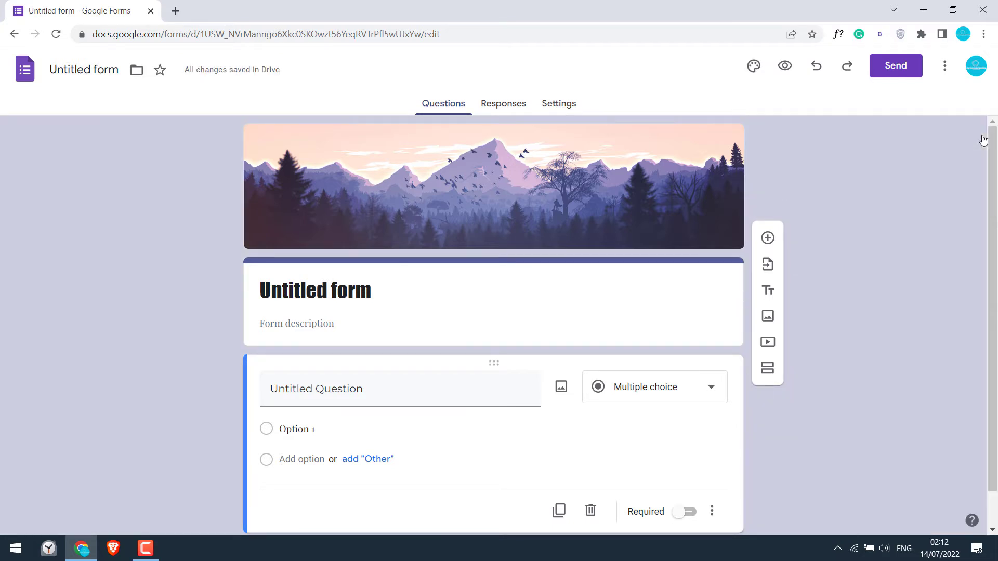
# Step: Rename the form from 'Untitled form' to 'Sample Form'
pyautogui.click(366, 316)
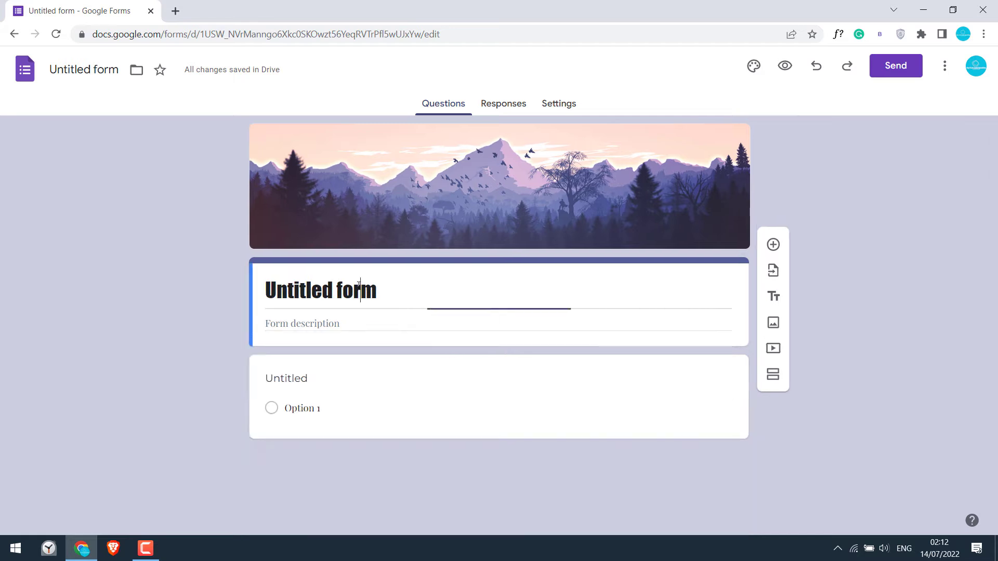
pyautogui.moveTo(399, 288); pyautogui.dragTo(235, 296)
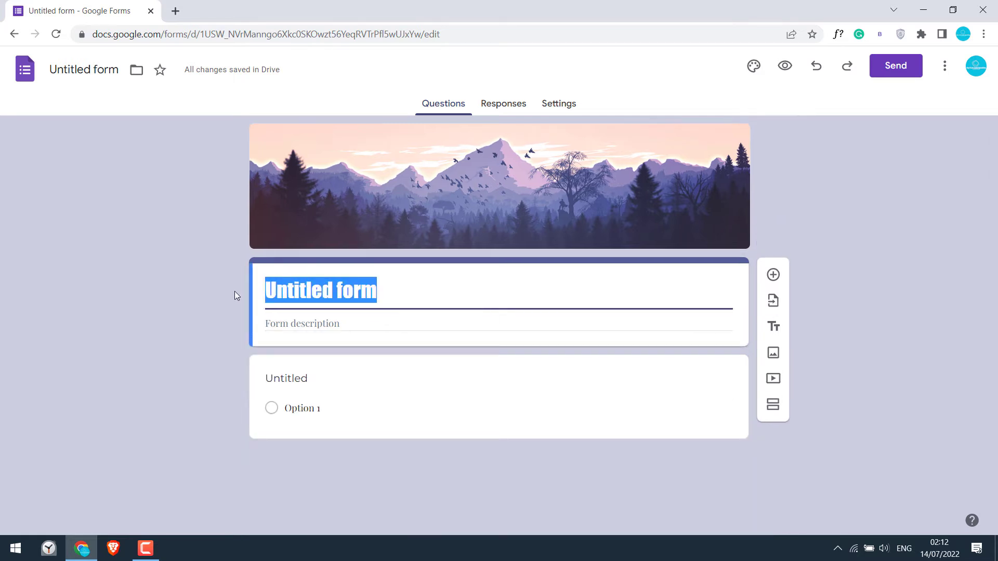
pyautogui.write('Sample Form')
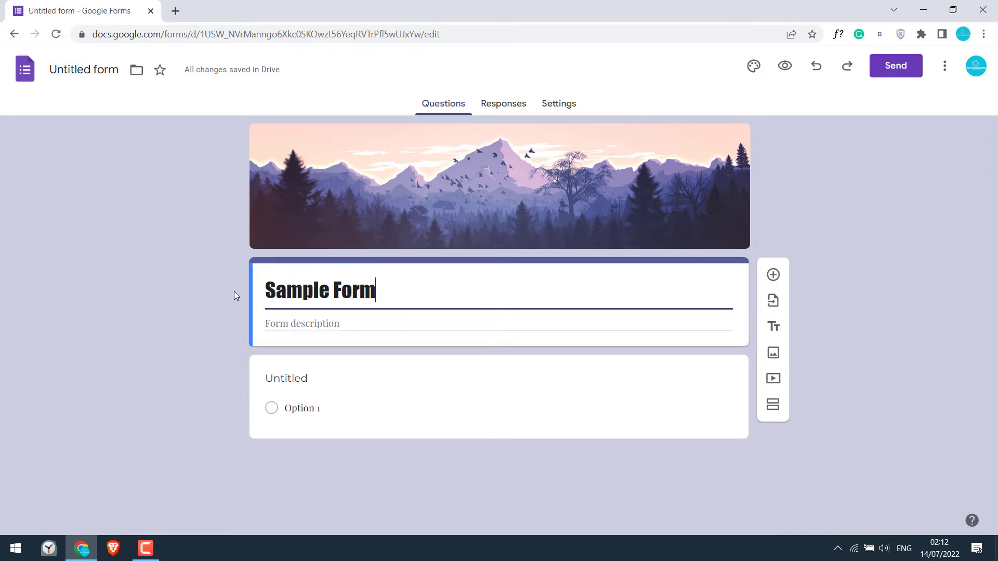
# Step: Add a form description saying what the form is about or giving contact details
pyautogui.click(329, 322)
pyautogui.write('T')
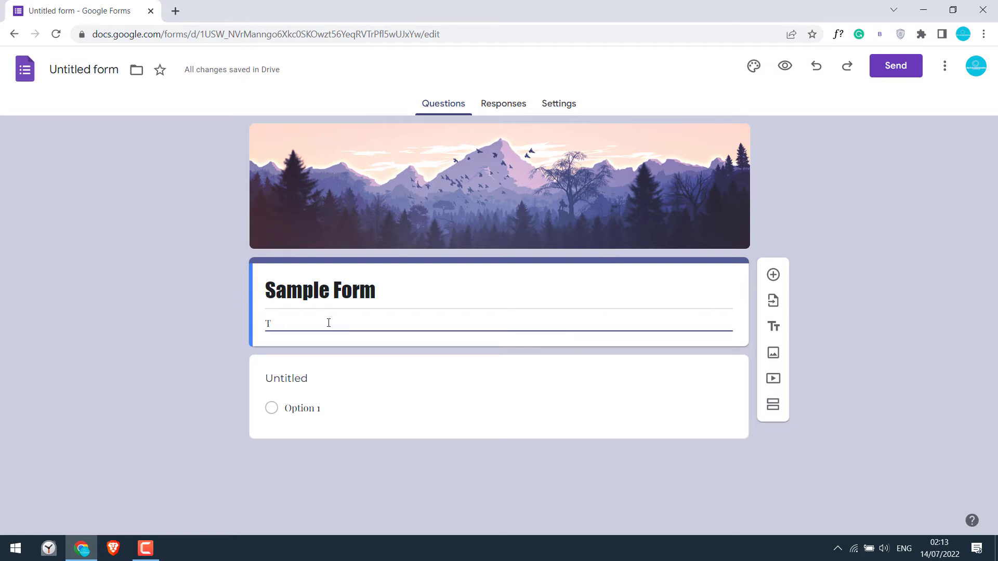
pyautogui.write('n this section you can tell what the form is ab')
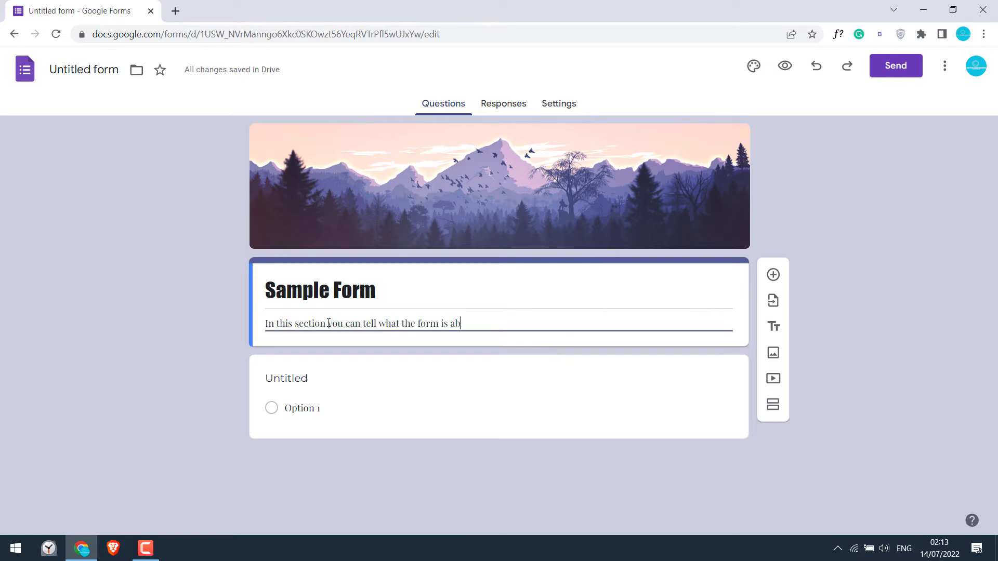
pyautogui.write('out or add your contact details, and other relev')
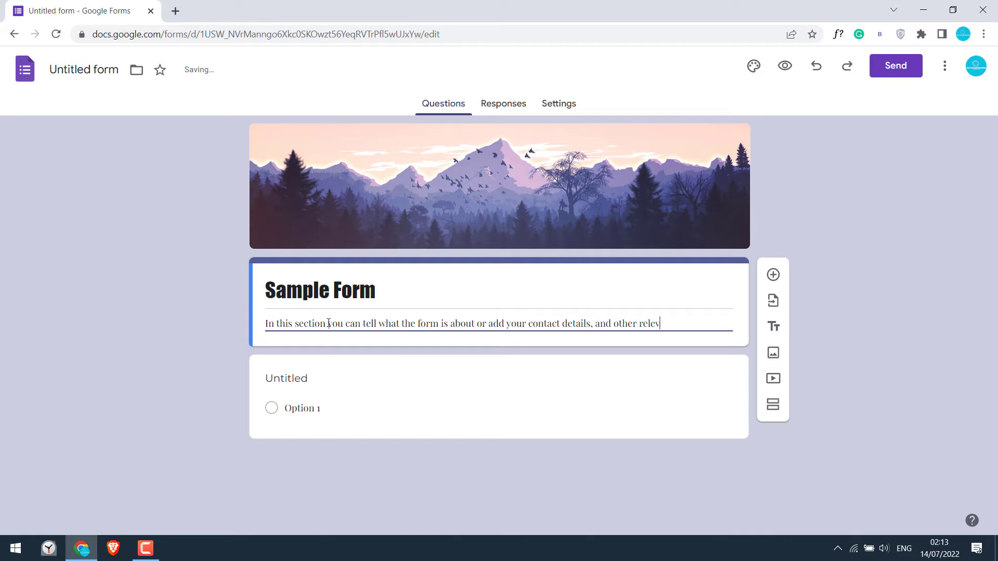
pyautogui.write('ant information.')
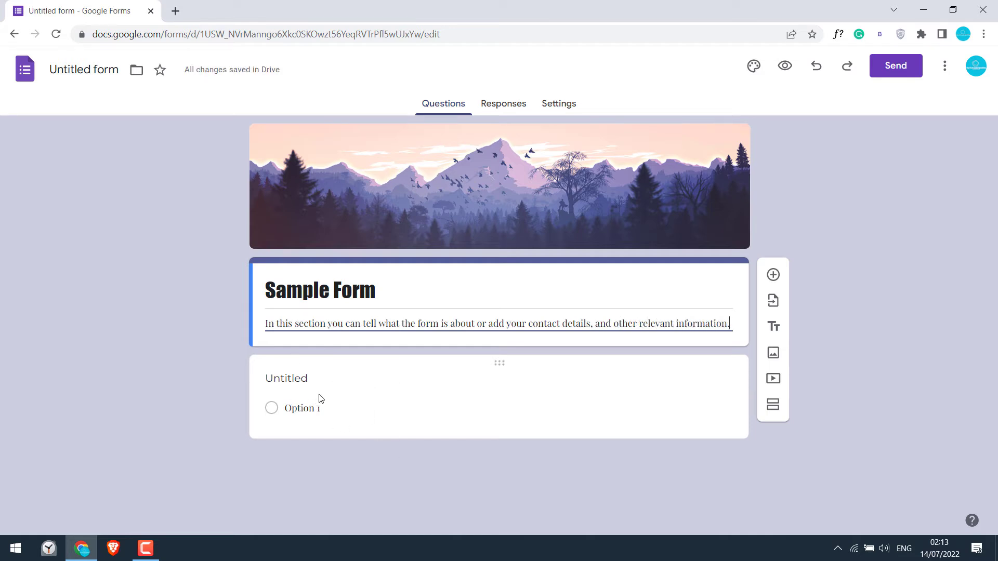
pyautogui.click(298, 375)
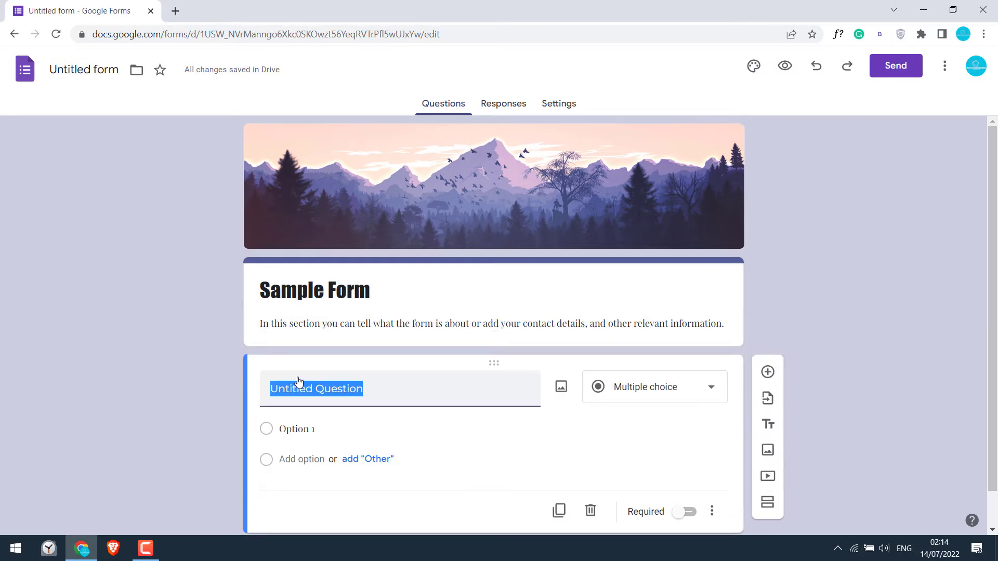
# Step: Title the first question 'Name' as a required short-answer question
pyautogui.write('Name')
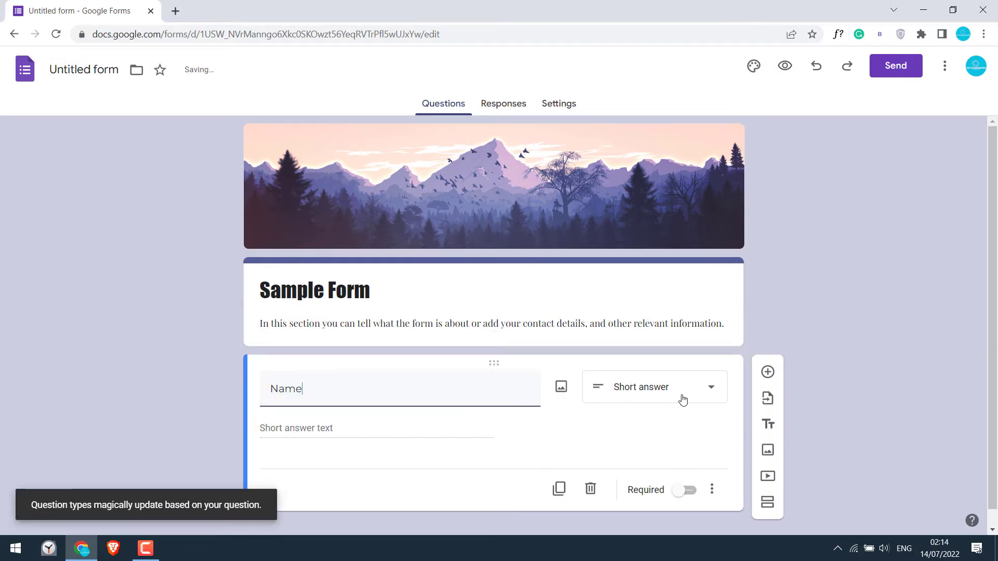
pyautogui.click(683, 398)
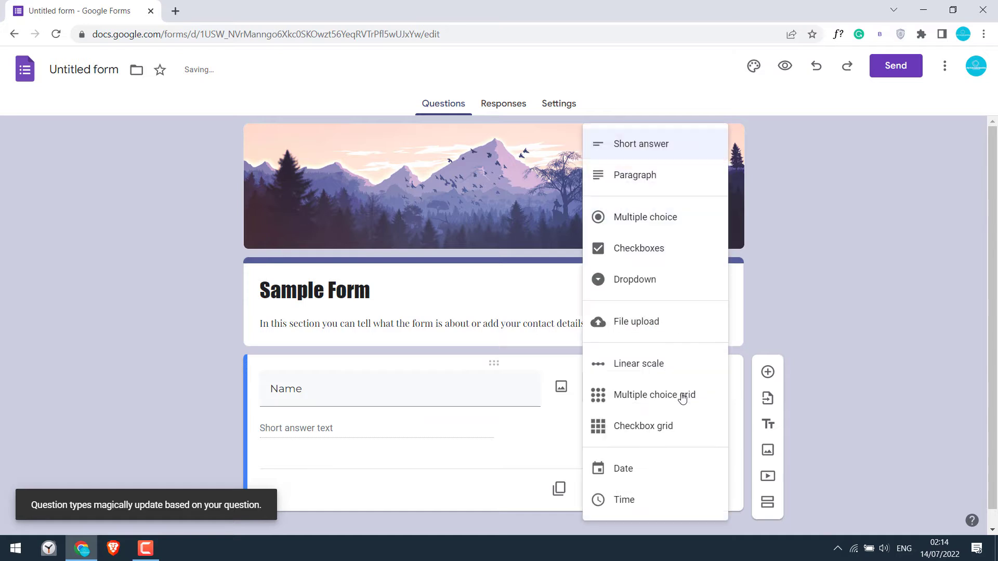
pyautogui.click(626, 151)
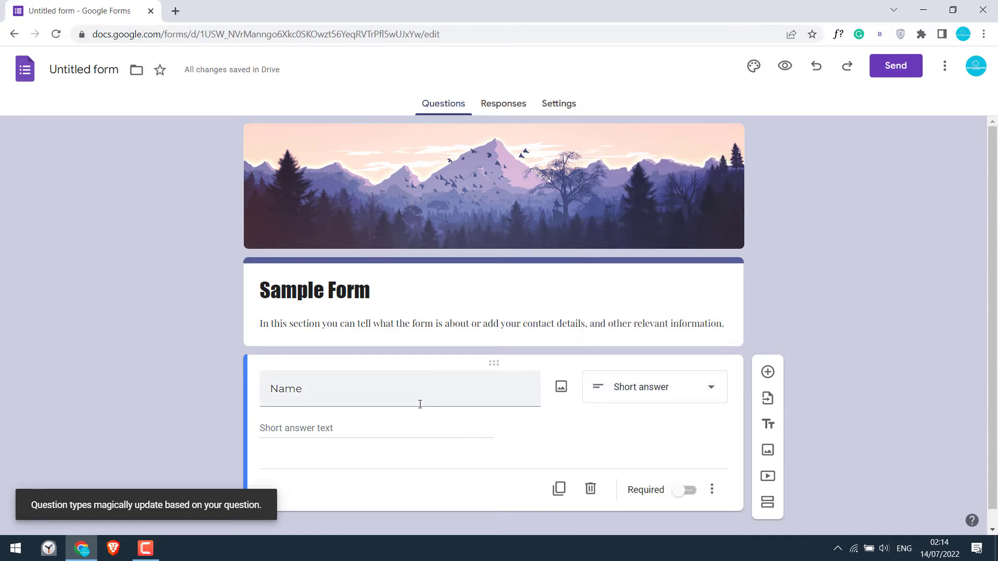
pyautogui.scroll(-1, 446, 436)
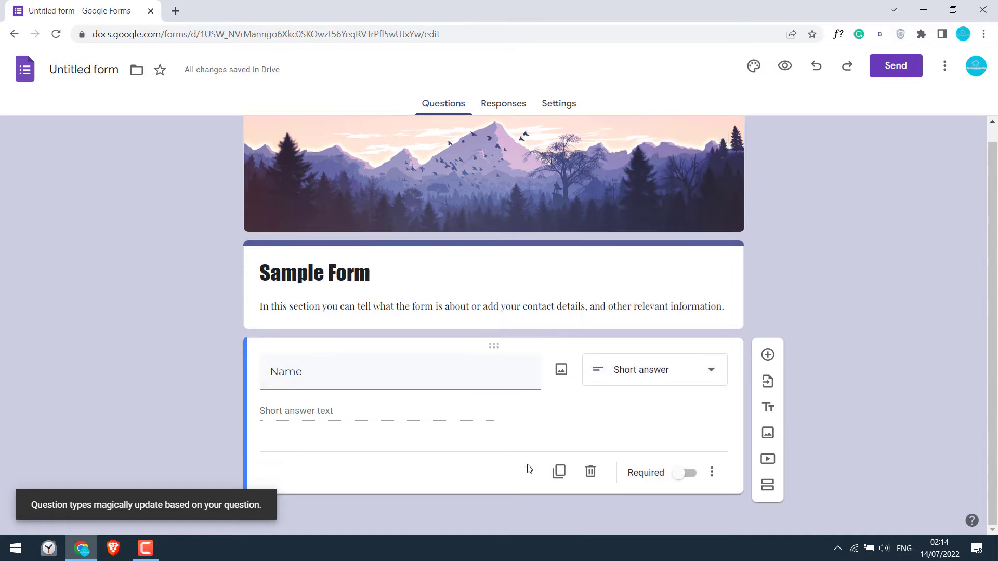
pyautogui.click(690, 479)
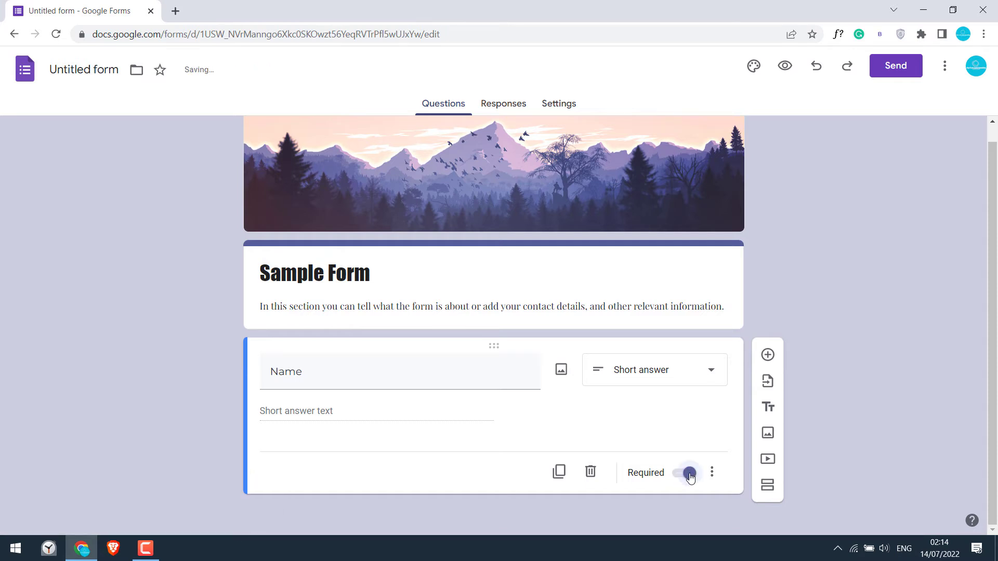
# Step: Add a required short-answer 'Email' question below Name
pyautogui.click(767, 355)
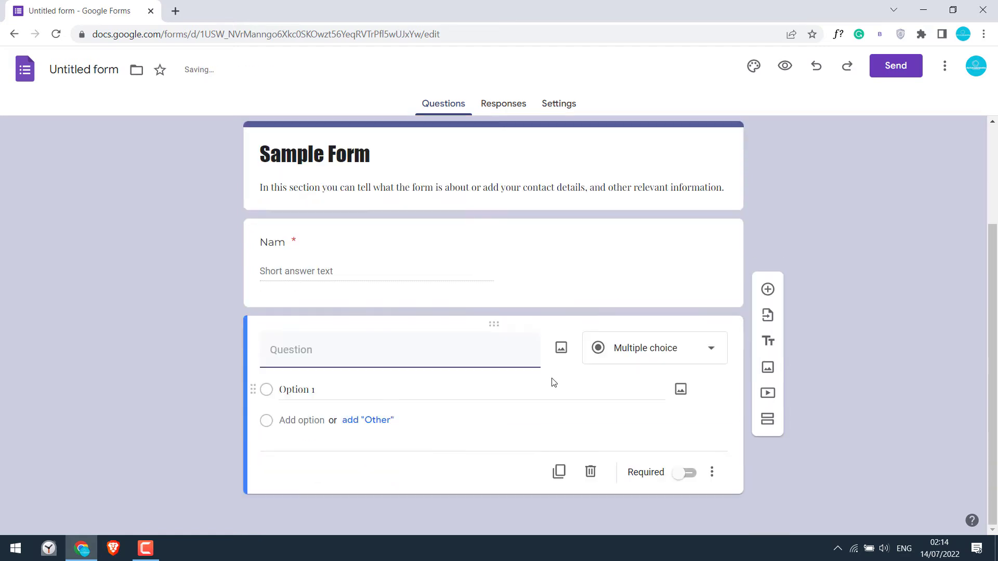
pyautogui.write('Ema')
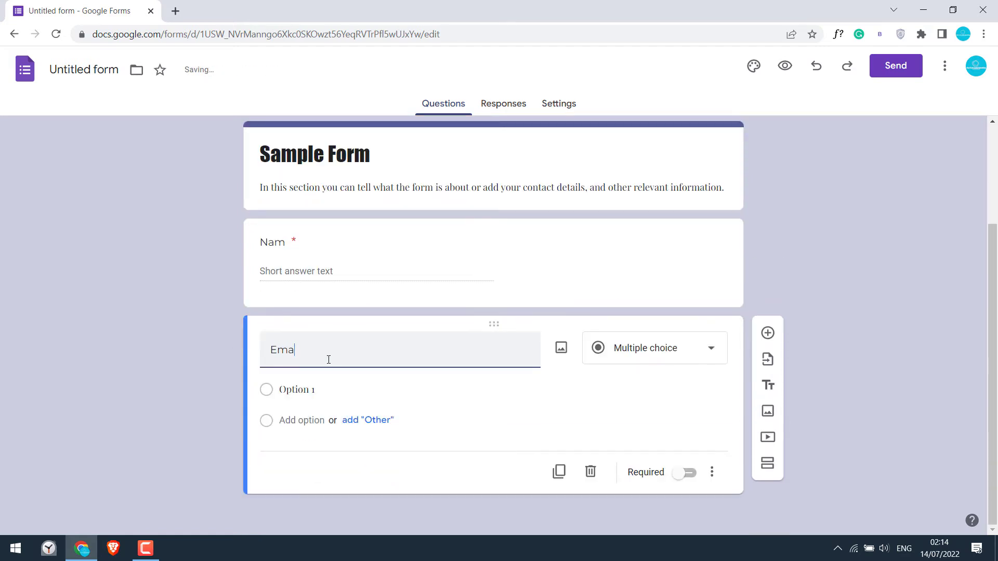
pyautogui.write('il')
pyautogui.click(647, 379)
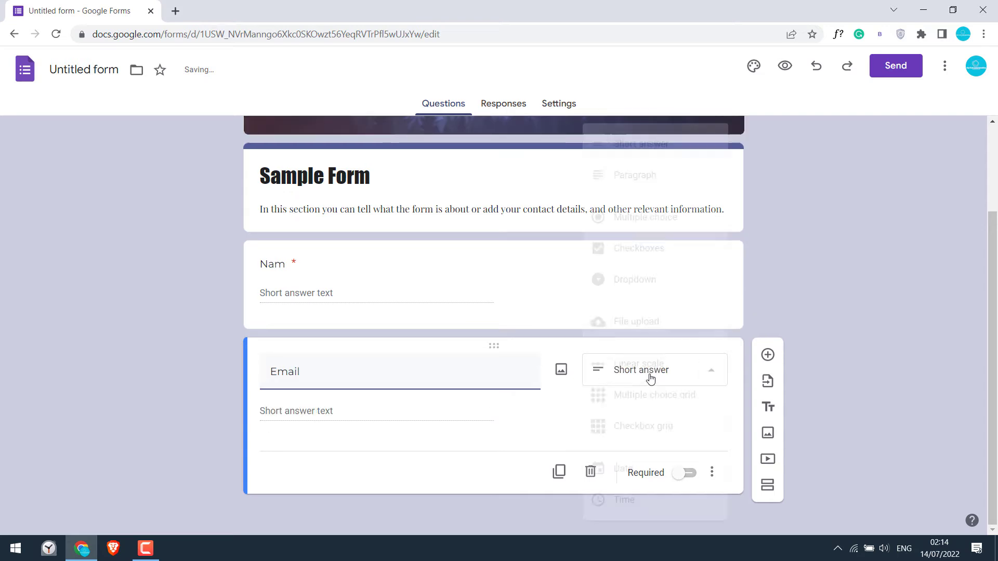
pyautogui.click(635, 147)
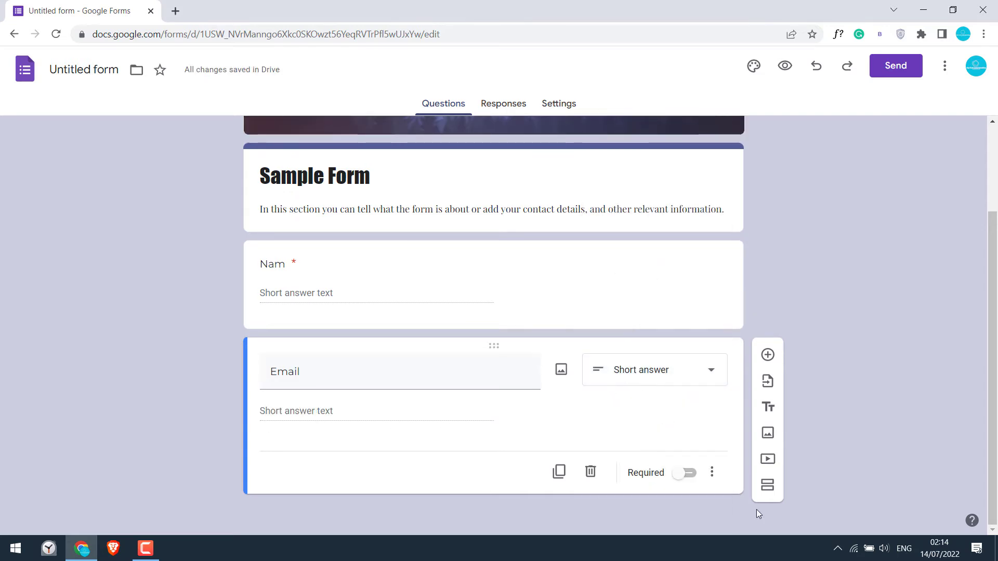
pyautogui.click(691, 473)
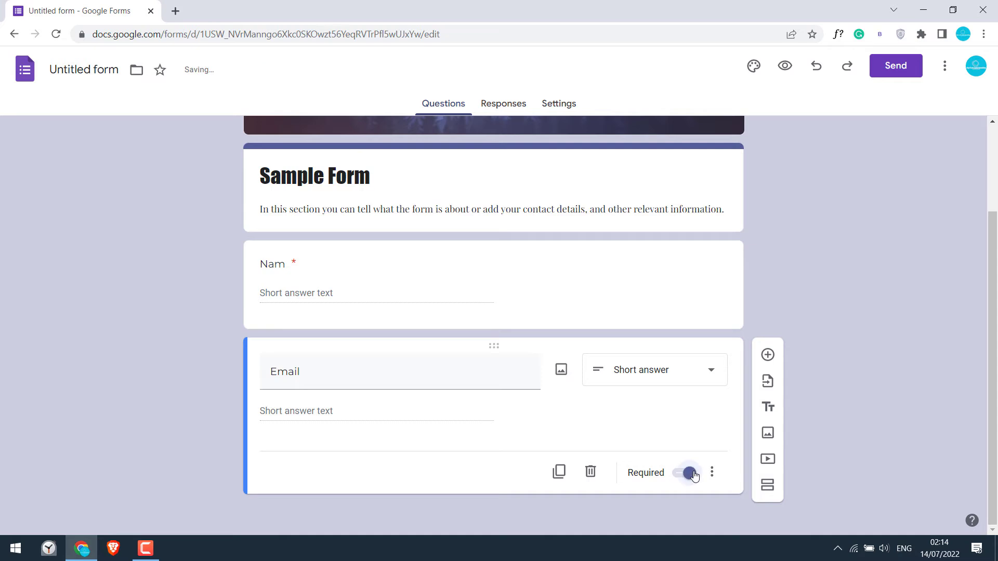
# Step: Add a required paragraph question 'Tell me about yourself'
pyautogui.click(769, 356)
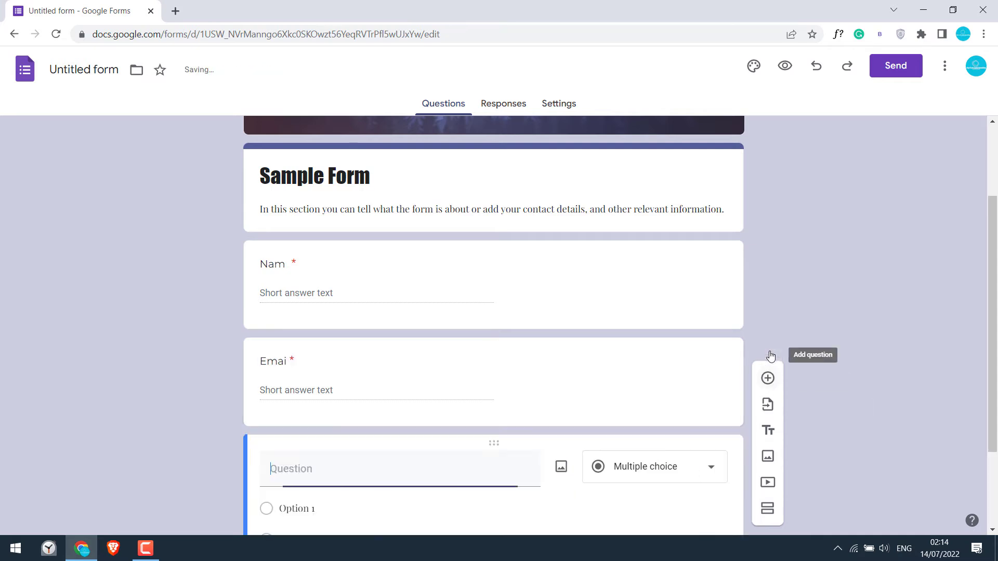
pyautogui.write('Tell me about yourself')
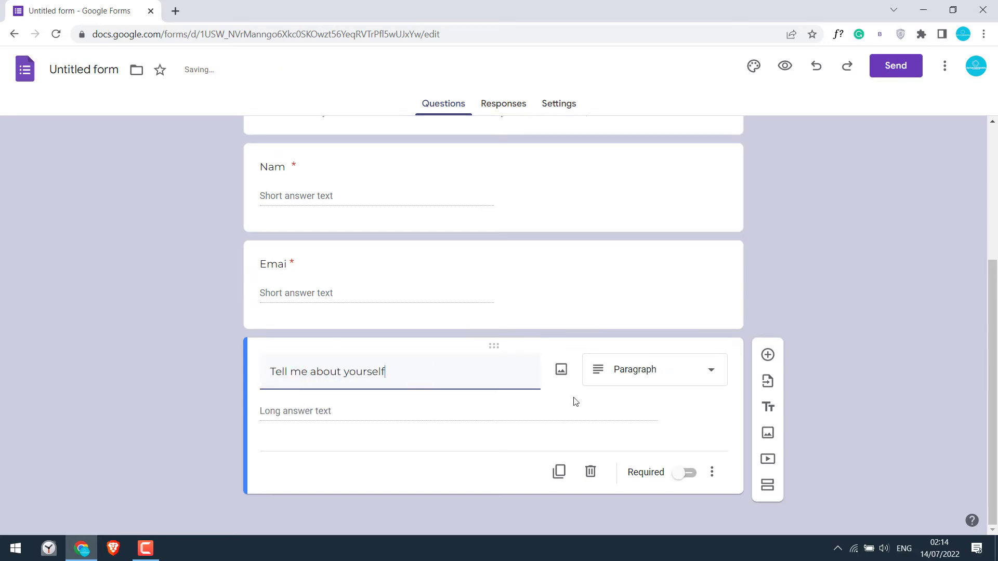
pyautogui.click(662, 375)
pyautogui.click(644, 177)
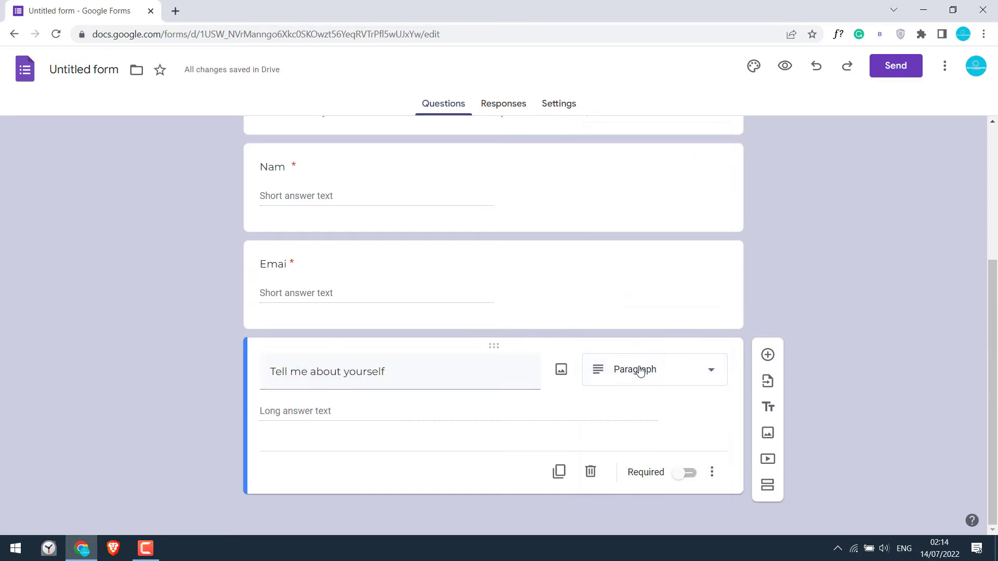
pyautogui.click(691, 473)
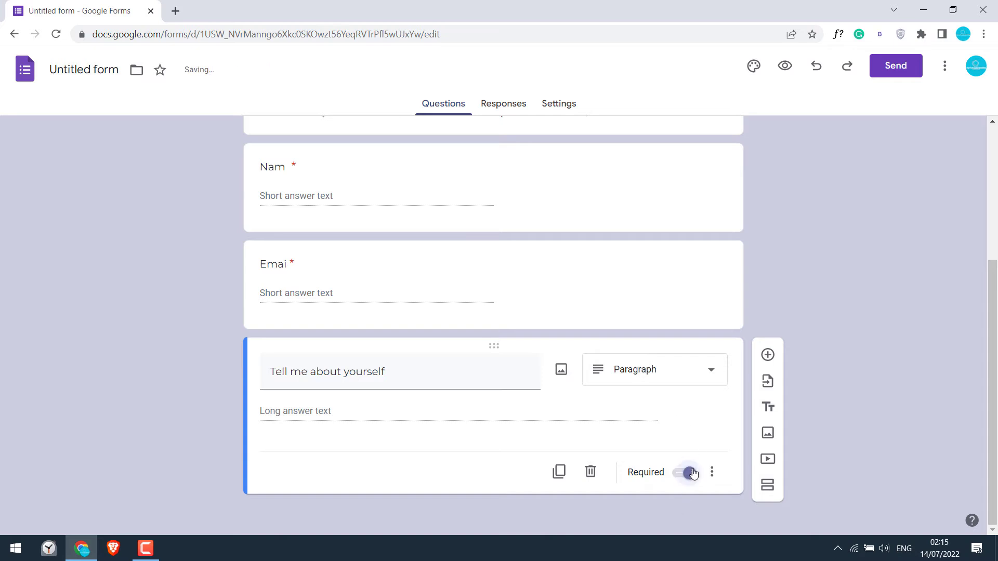
# Step: Duplicate it into a required 'Multiple Options' multiple-choice question with a 'Change options' choice and Other
pyautogui.click(559, 474)
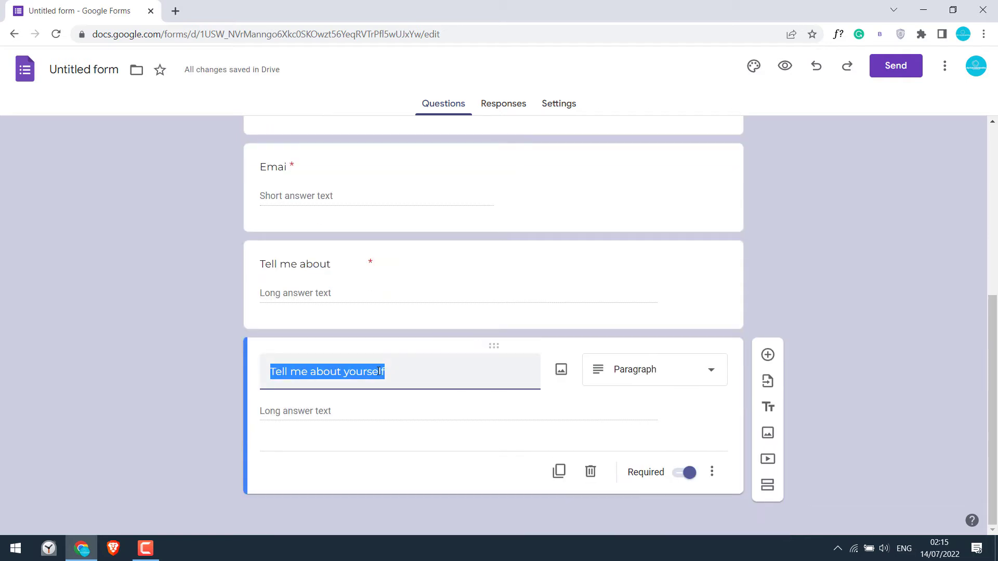
pyautogui.write('Multi')
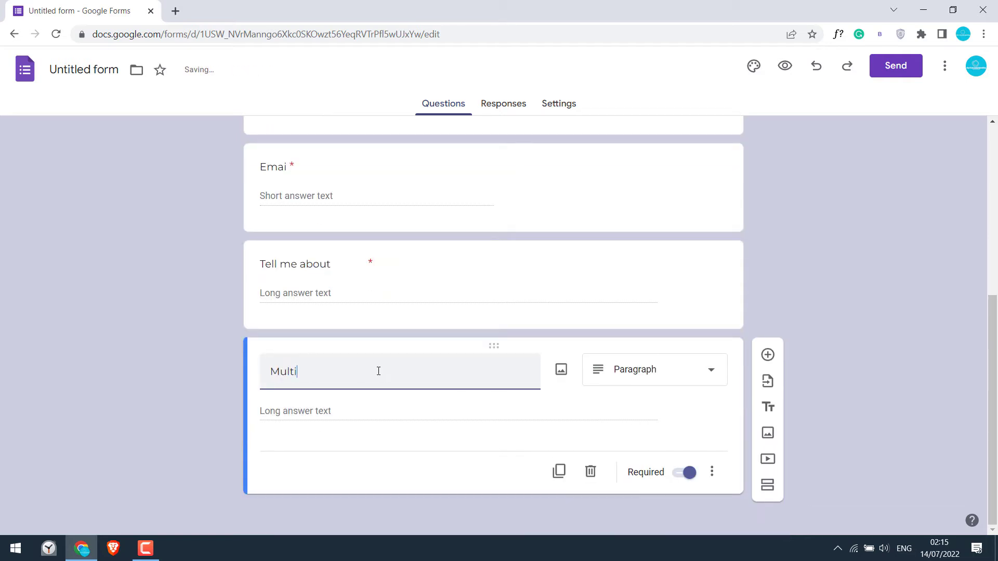
pyautogui.write('ple Options')
pyautogui.click(646, 373)
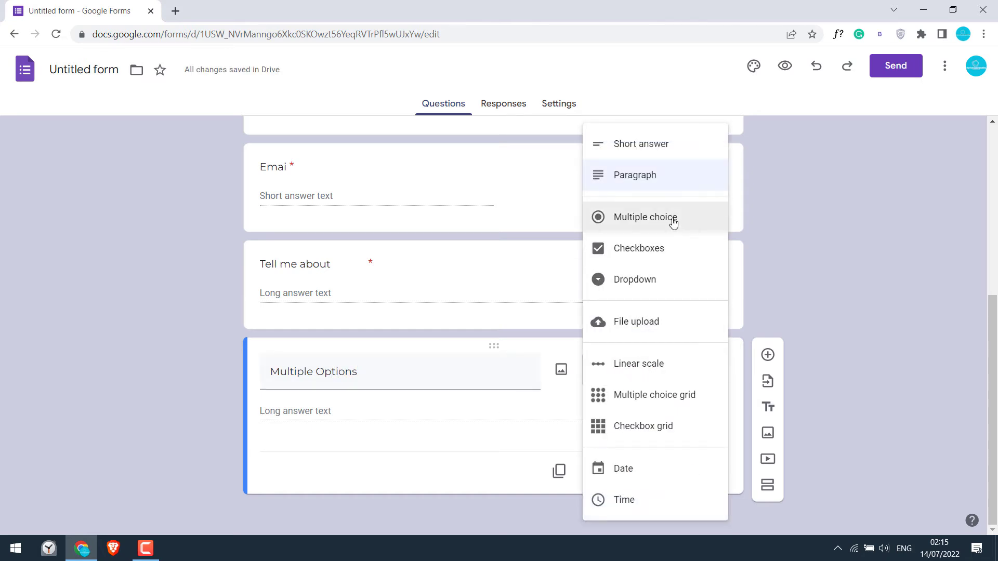
pyautogui.click(674, 223)
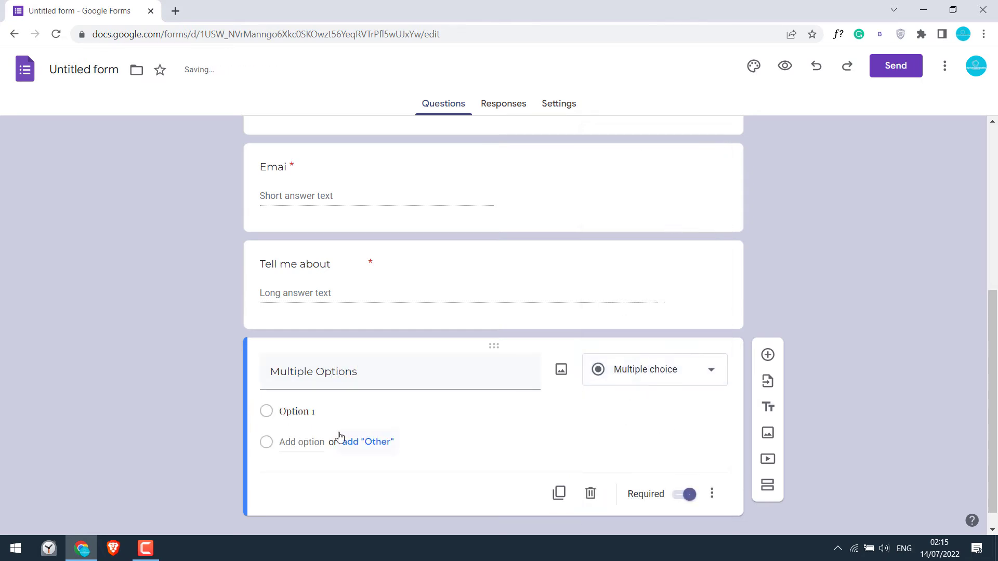
pyautogui.click(303, 446)
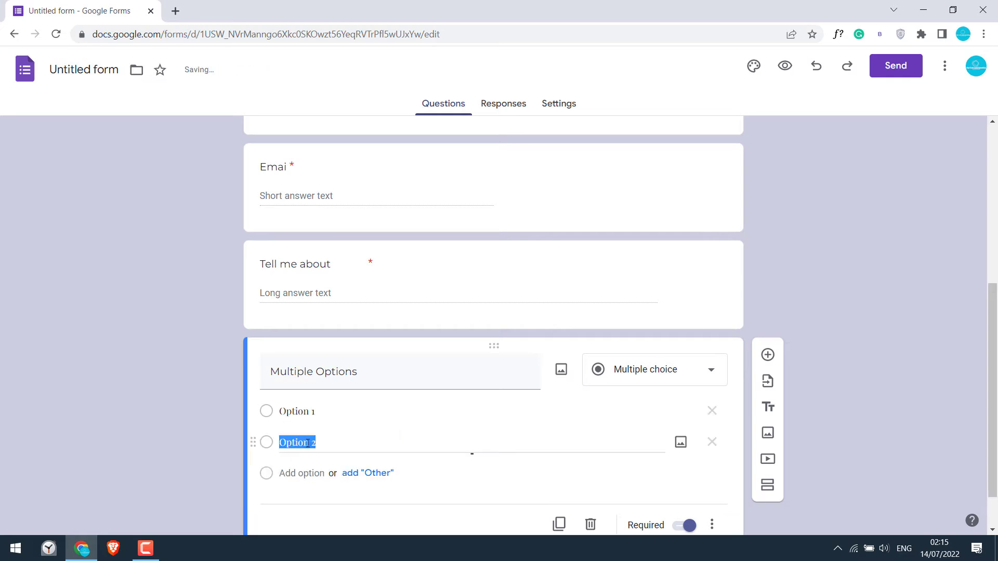
pyautogui.write('Change options')
pyautogui.press('Return')
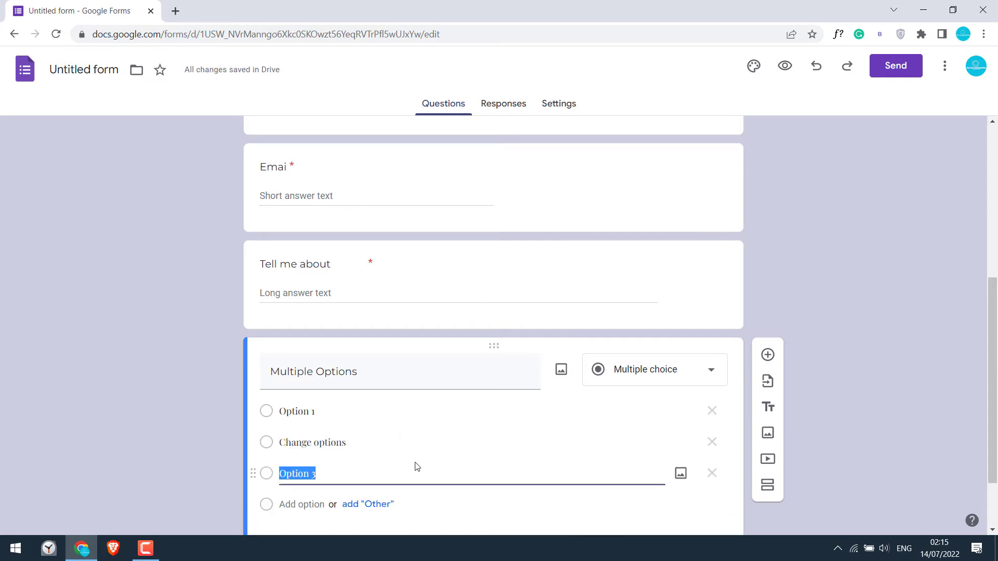
pyautogui.click(378, 443)
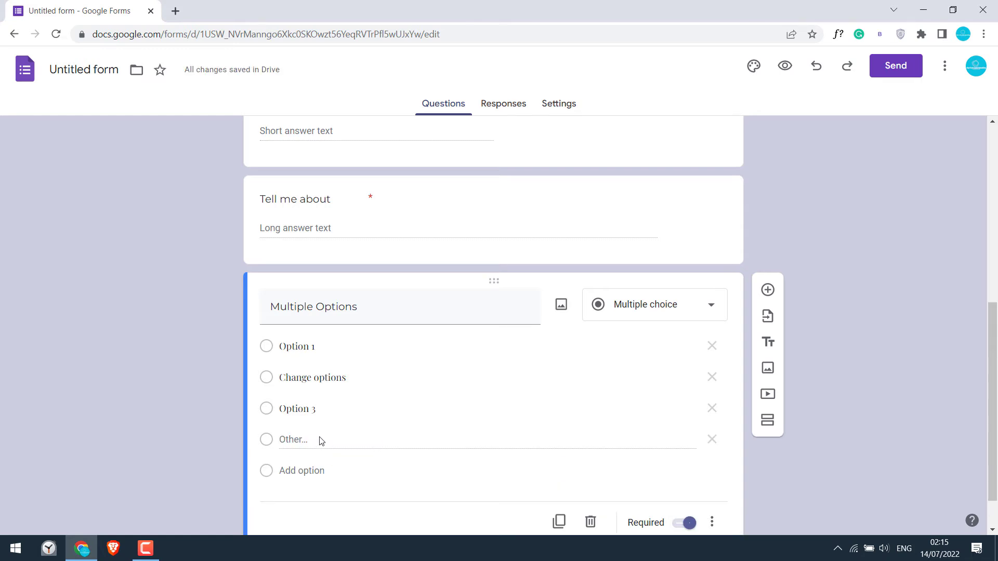
pyautogui.click(684, 525)
pyautogui.click(684, 526)
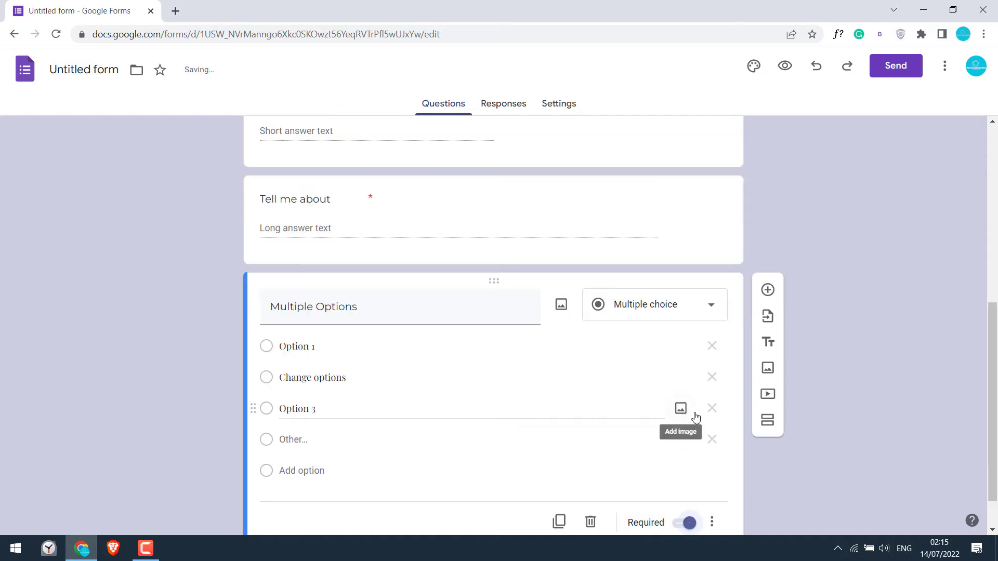
# Step: Add a required 'Checkboxes' question with Option 1, Option 2, Option 3 and Other
pyautogui.click(768, 290)
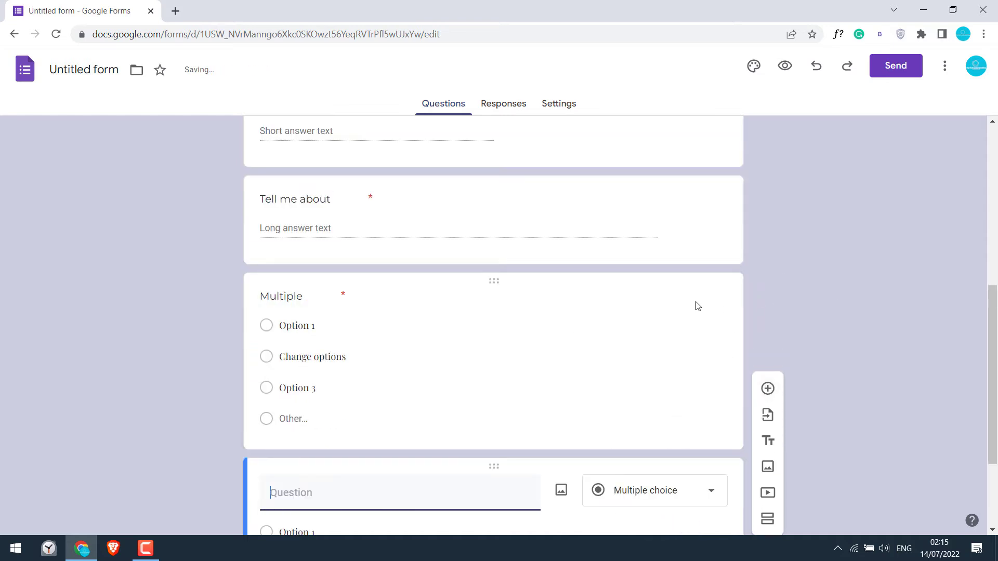
pyautogui.write('Checkbo')
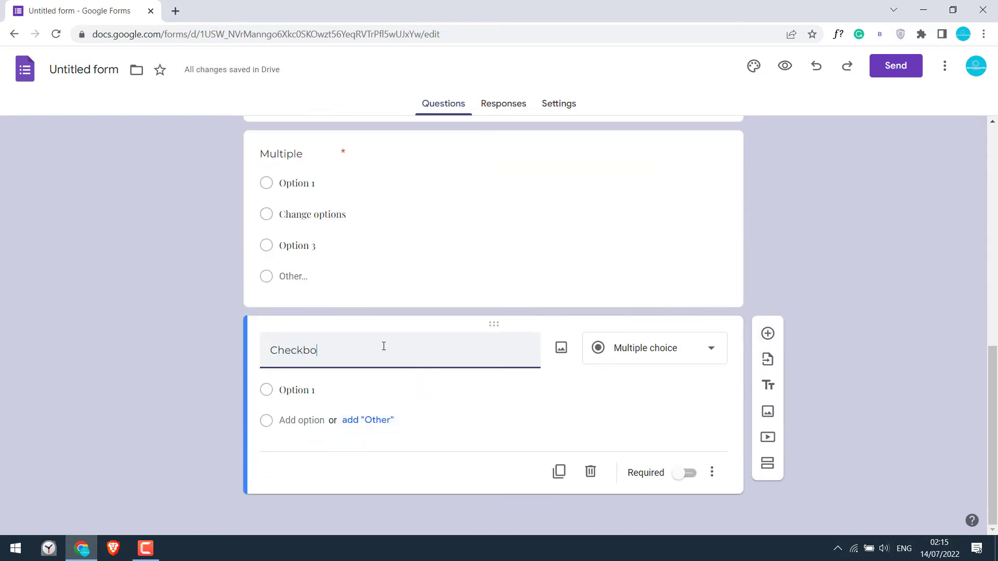
pyautogui.write('xes')
pyautogui.click(660, 356)
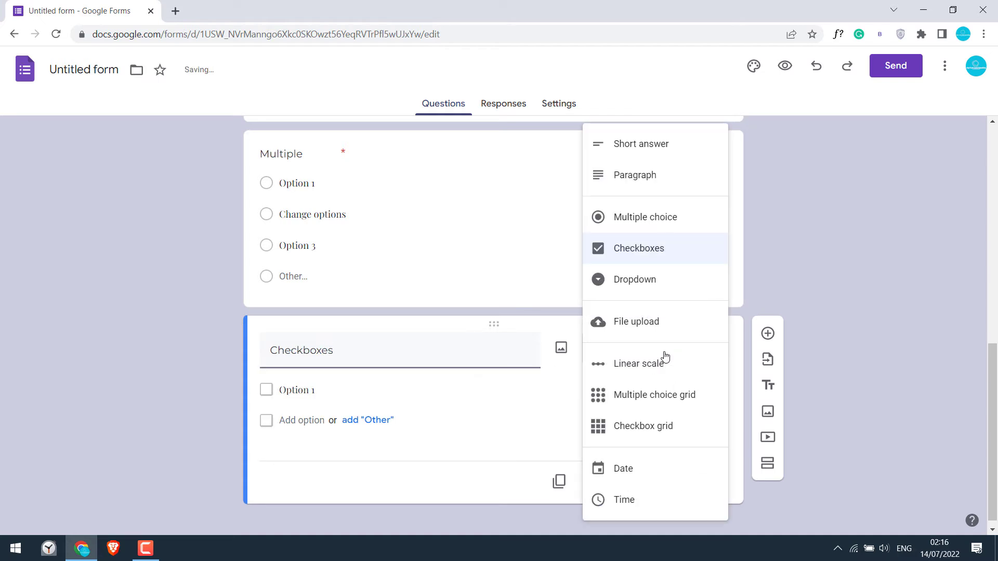
pyautogui.click(644, 248)
pyautogui.click(300, 421)
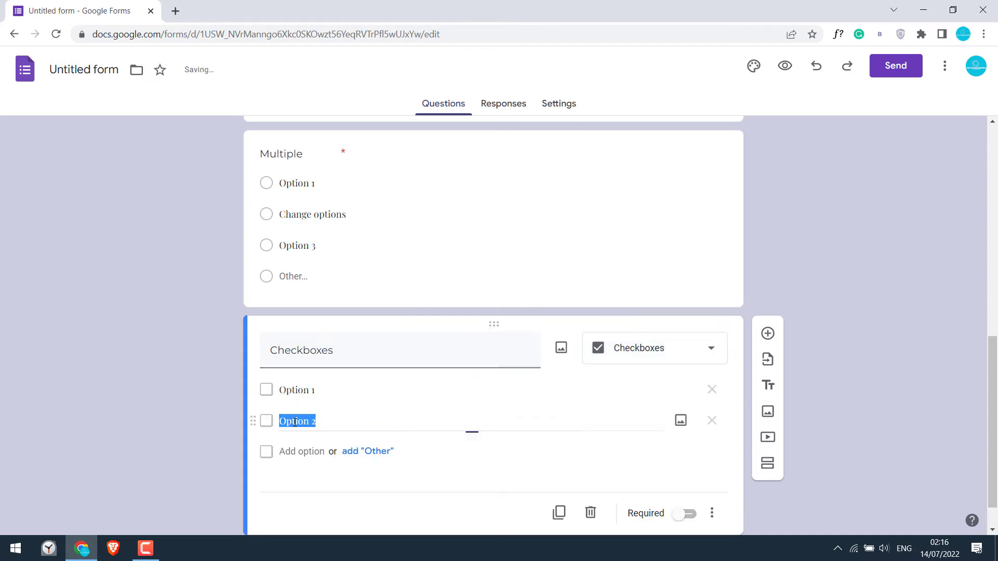
pyautogui.click(302, 451)
pyautogui.click(368, 481)
pyautogui.scroll(-2, 450, 422)
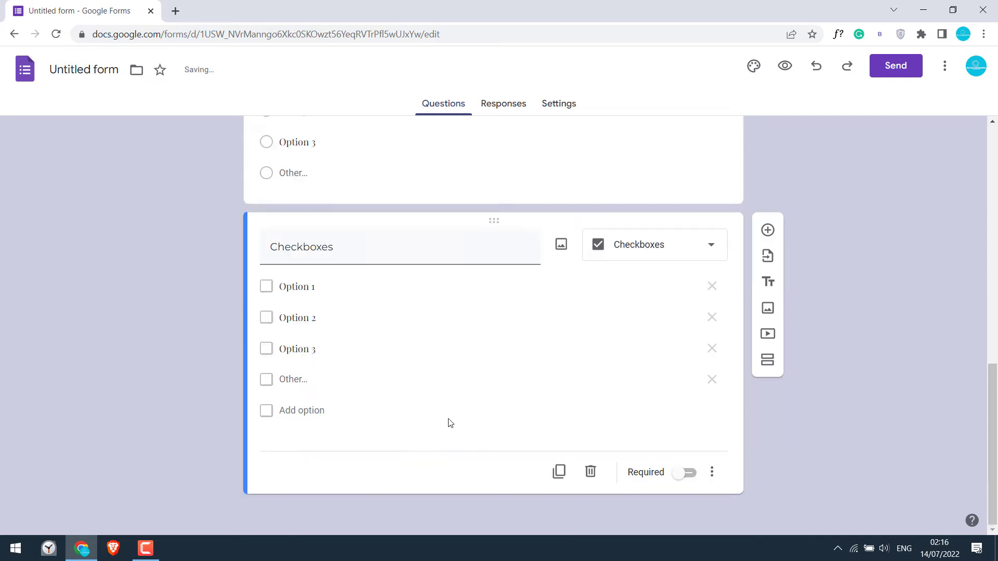
pyautogui.click(695, 476)
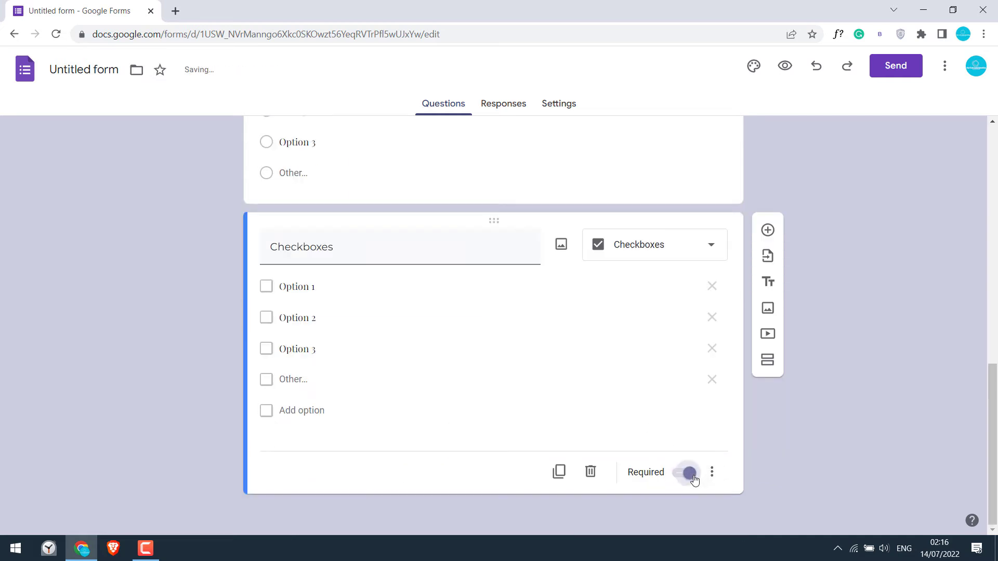
# Step: Add a 'Dropdown' question with Option 1, Option 2 and Option 3, plus a blank question below
pyautogui.click(769, 232)
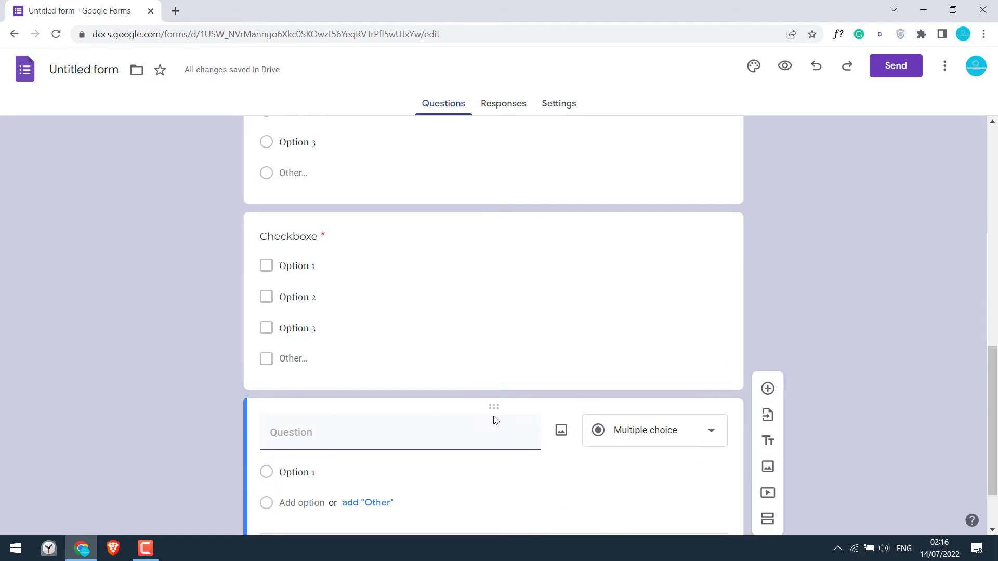
pyautogui.click(653, 430)
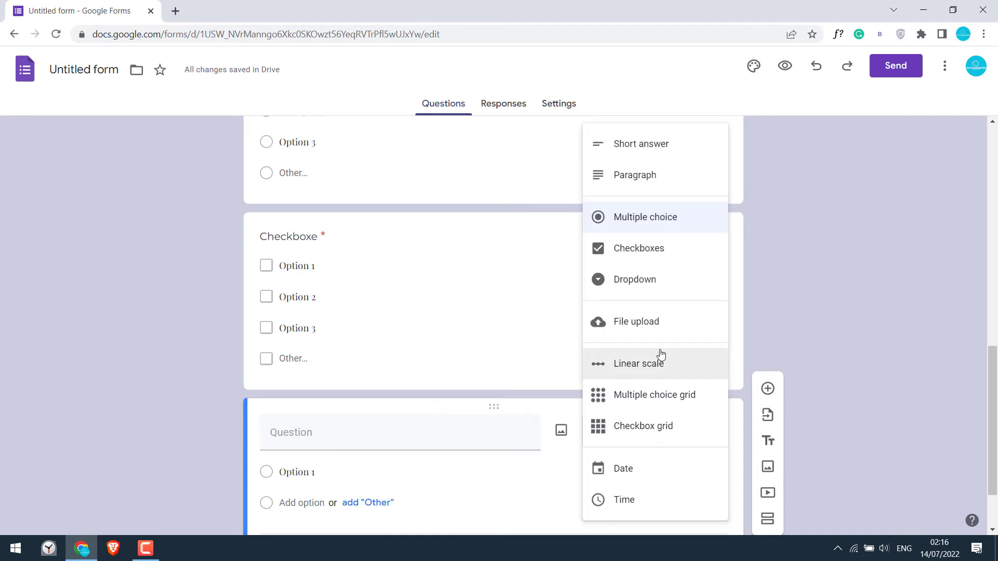
pyautogui.click(664, 281)
pyautogui.click(364, 436)
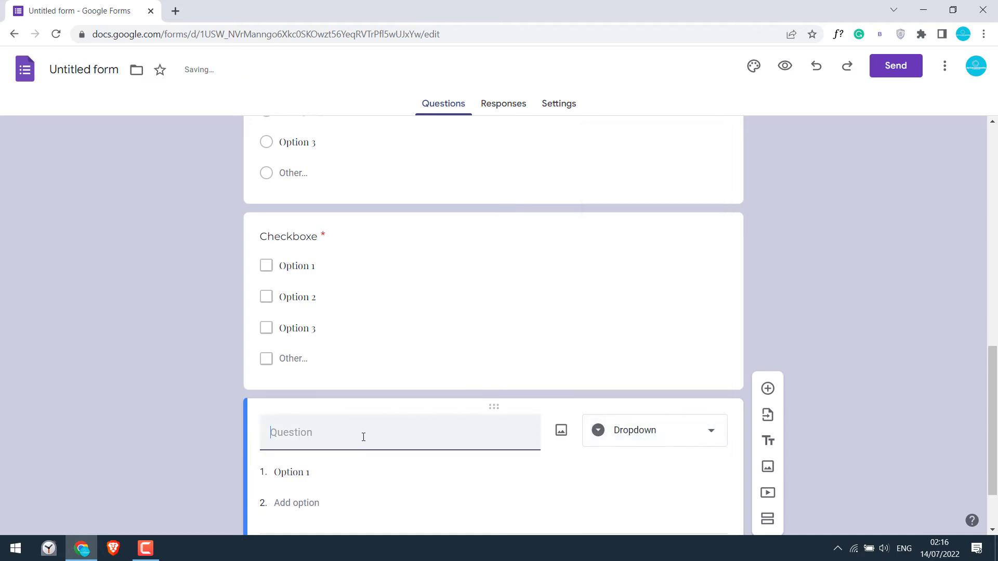
pyautogui.write('Dropdown')
pyautogui.scroll(-2, 375, 398)
pyautogui.click(297, 420)
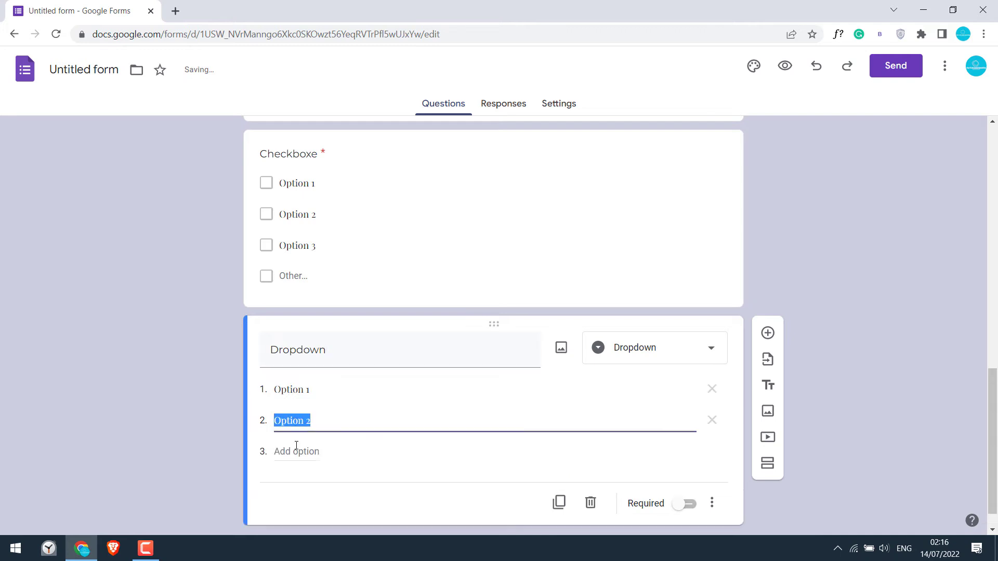
pyautogui.click(294, 450)
pyautogui.scroll(-2, 319, 446)
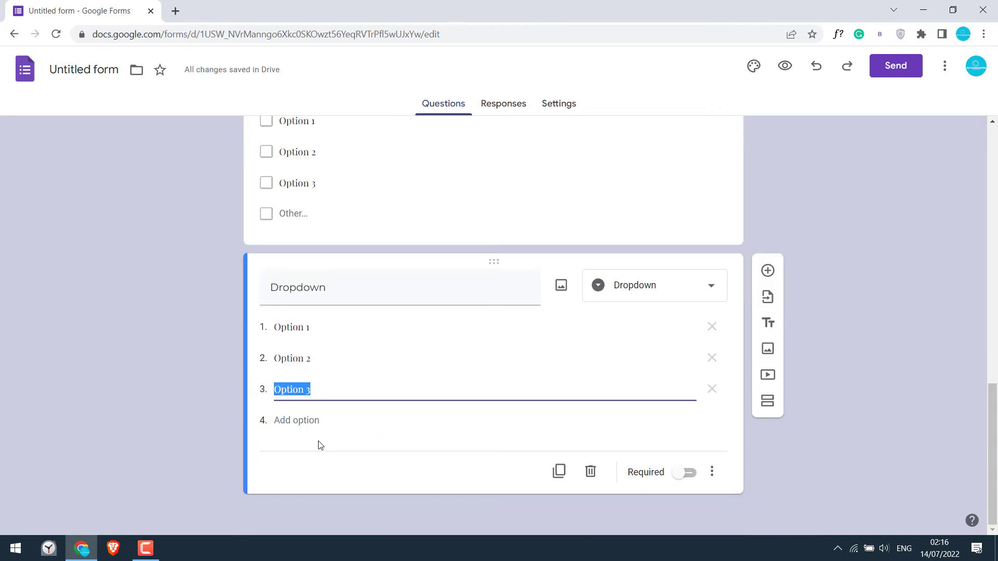
pyautogui.click(768, 271)
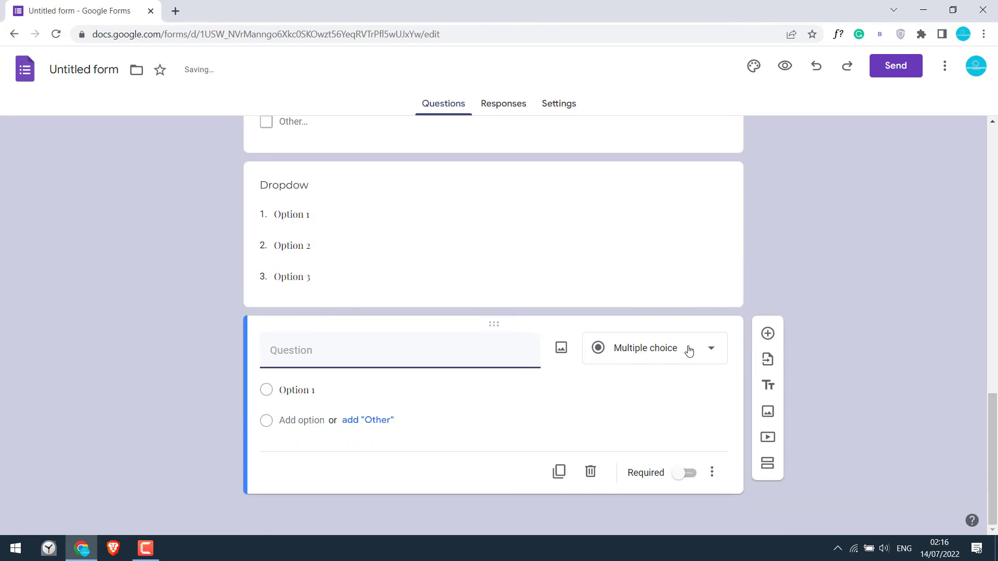
# Step: Turn the new question into a file upload titled 'Photo or other documents'
pyautogui.click(687, 349)
pyautogui.click(639, 322)
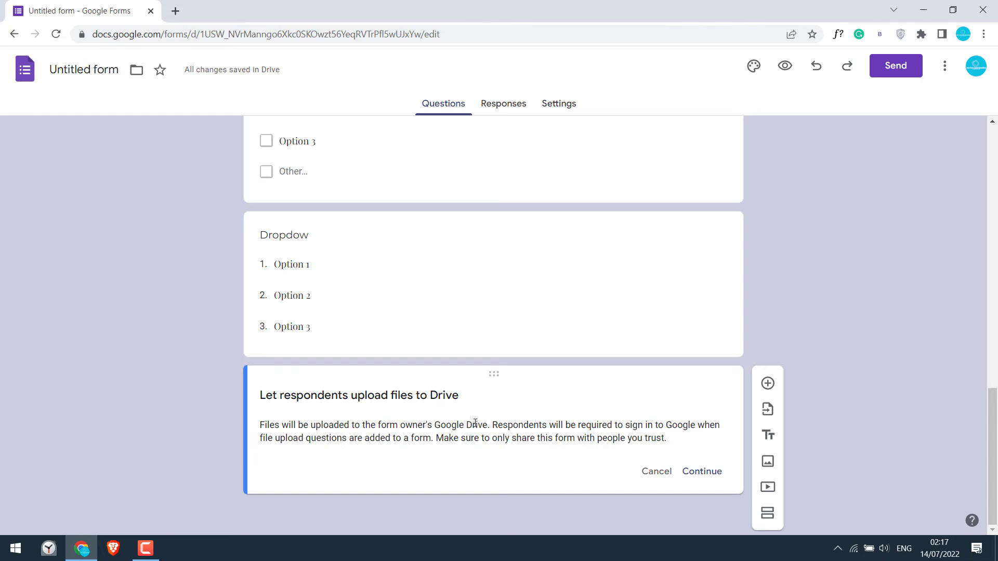
pyautogui.click(702, 472)
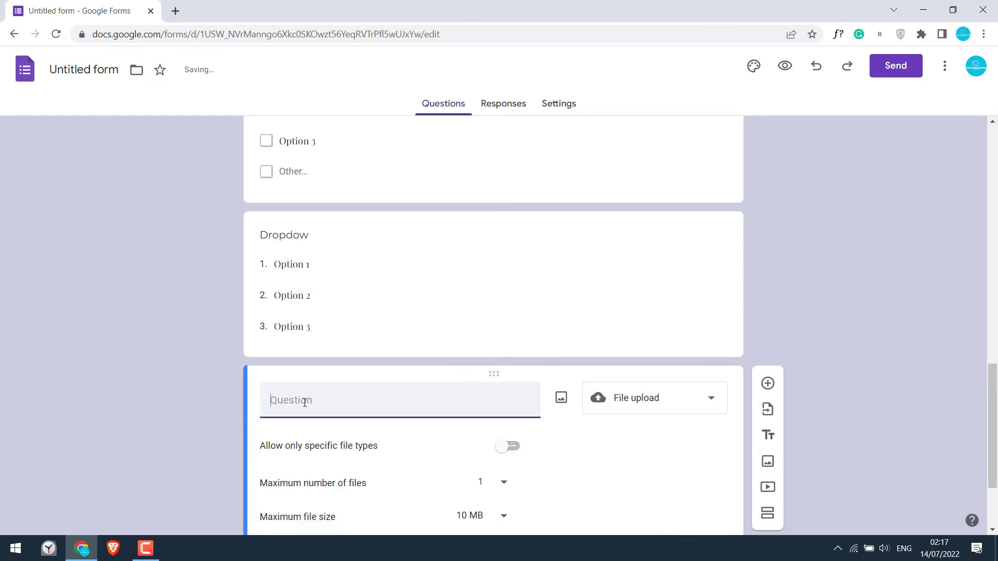
pyautogui.write('Photo or other documents')
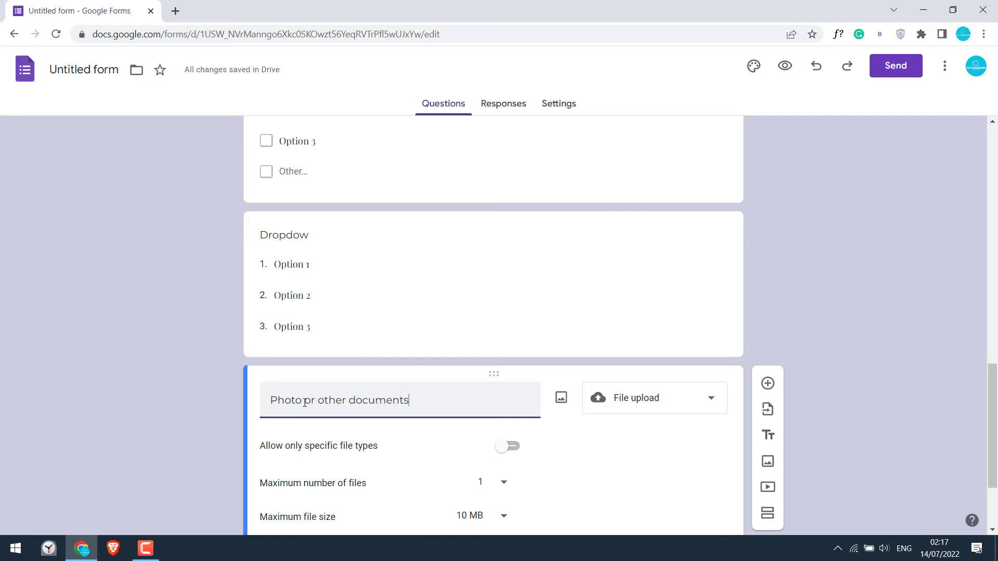
# Step: Allow only Document, Image and PDF files, keep 1 file and 10 MB max, and make it required
pyautogui.click(508, 446)
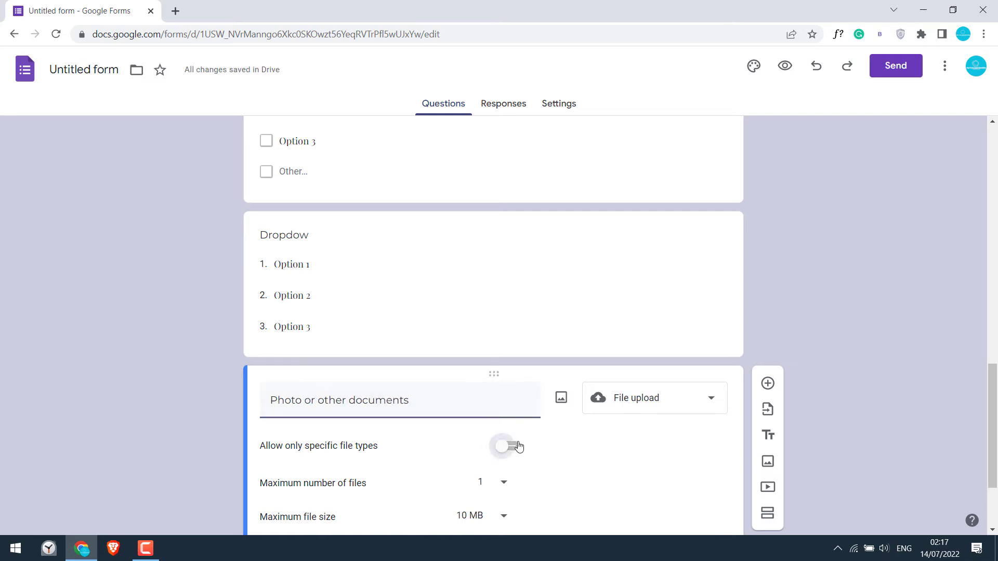
pyautogui.scroll(-4, 512, 285)
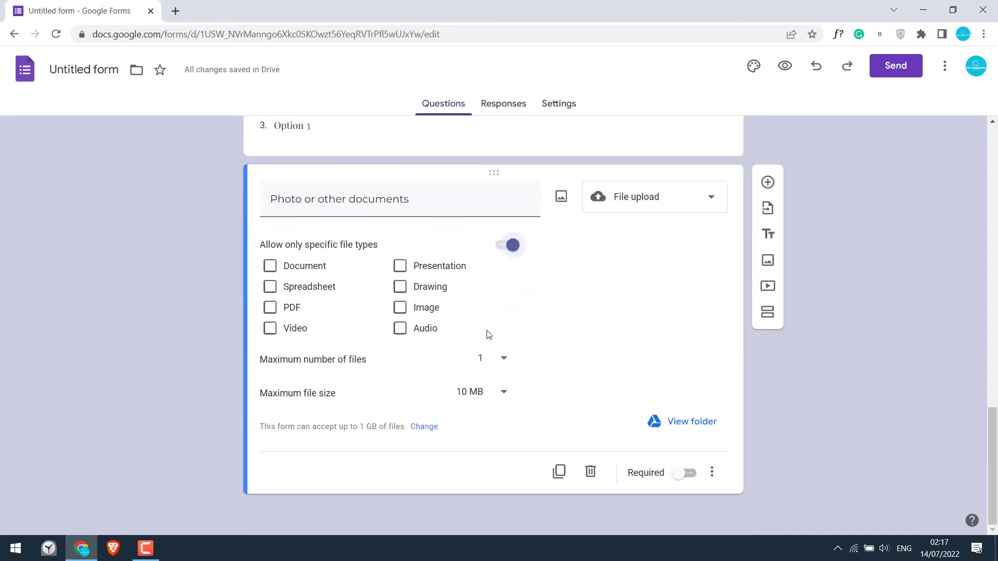
pyautogui.click(276, 271)
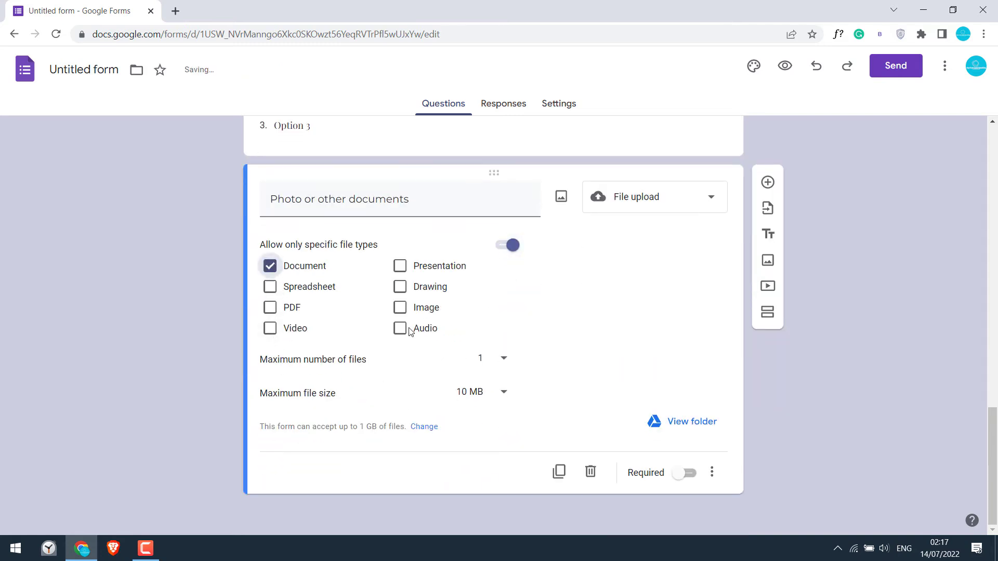
pyautogui.click(400, 307)
pyautogui.click(269, 308)
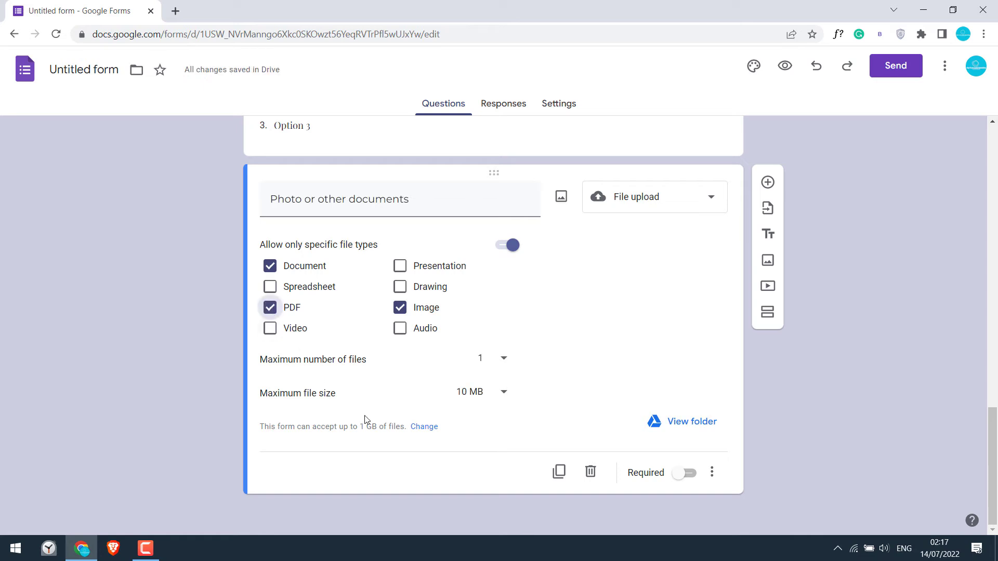
pyautogui.click(494, 362)
pyautogui.click(486, 357)
pyautogui.click(499, 395)
pyautogui.click(481, 409)
pyautogui.click(691, 475)
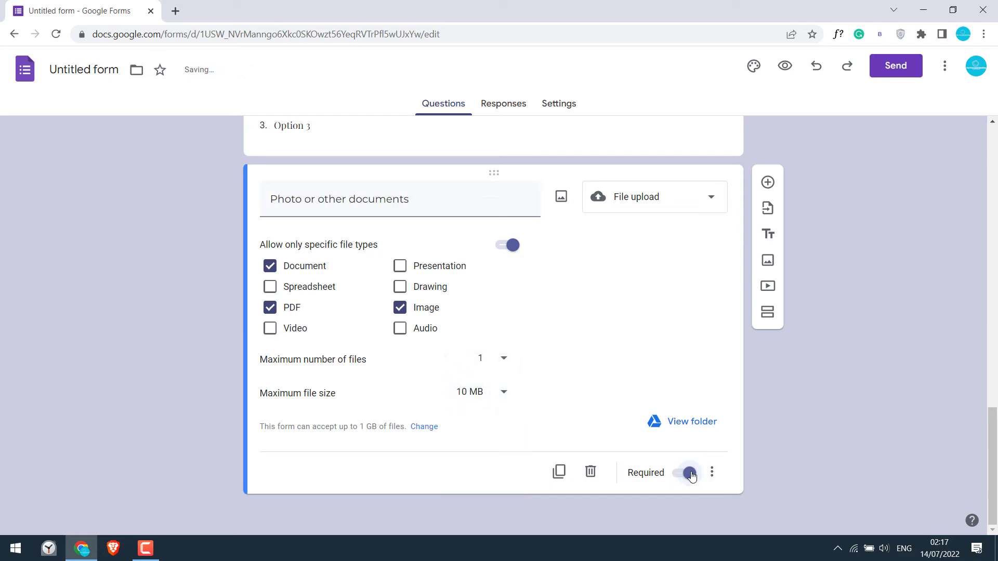
# Step: Add a new question and try linear scale, multiple choice grid and checkbox grid types
pyautogui.click(767, 183)
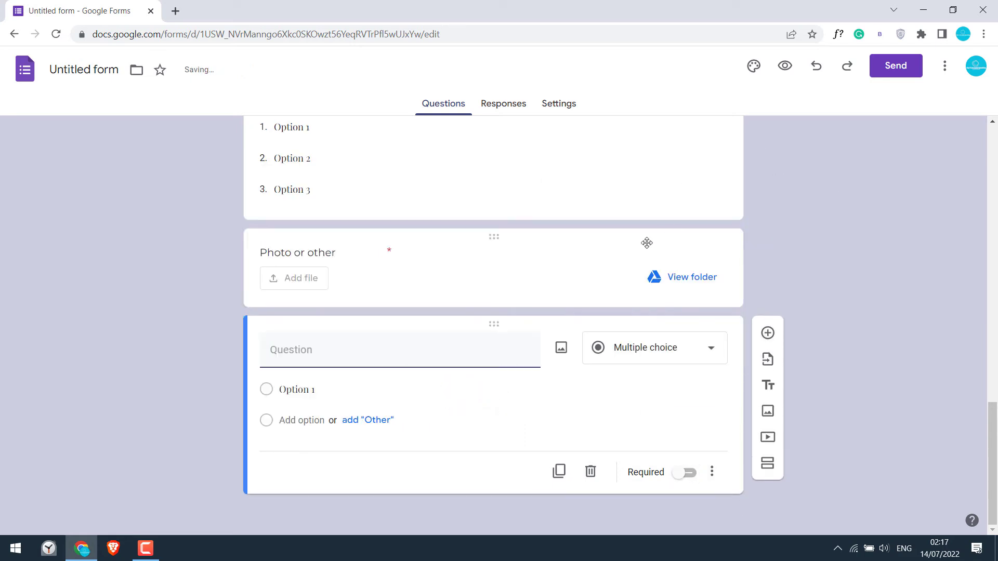
pyautogui.click(691, 348)
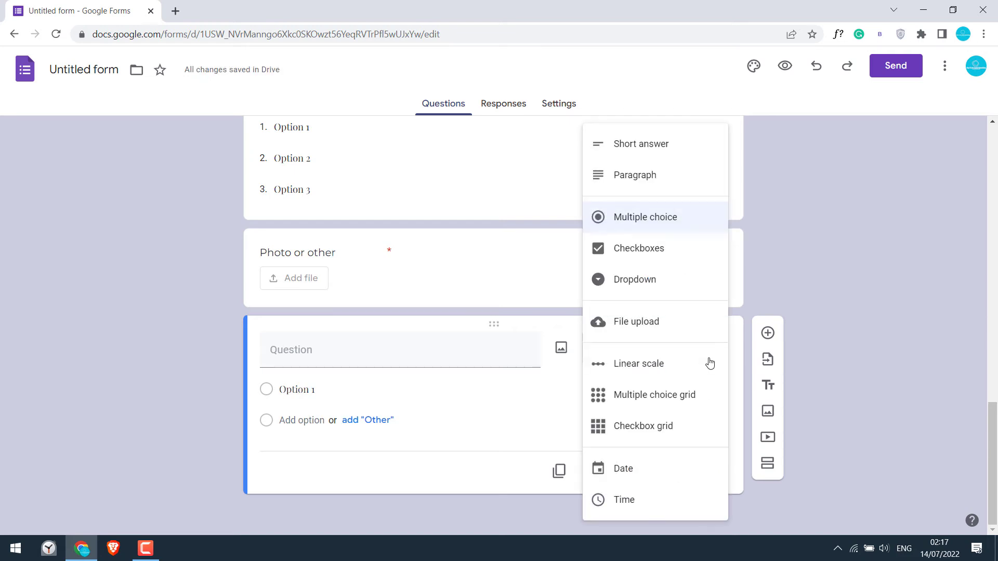
pyautogui.click(682, 366)
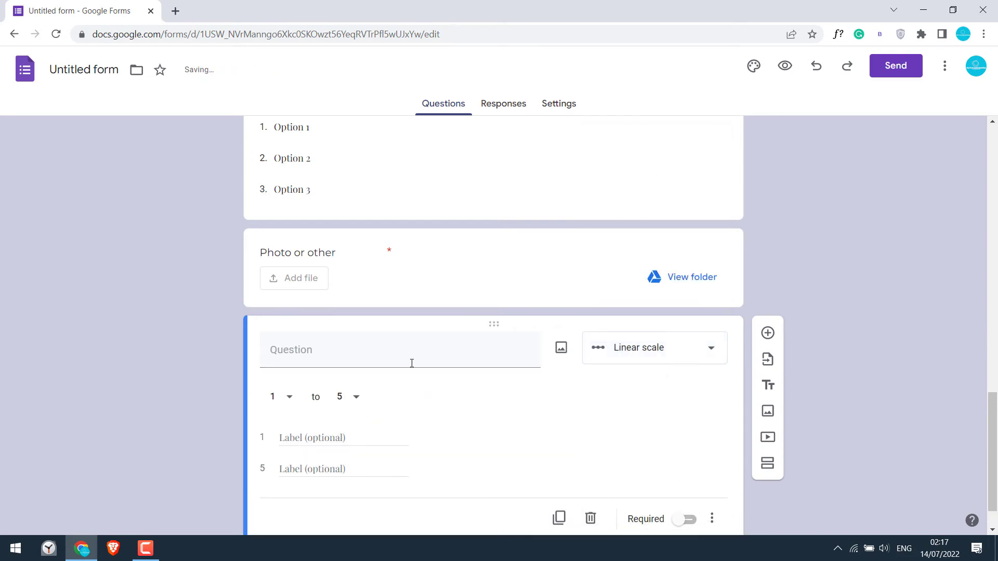
pyautogui.click(660, 349)
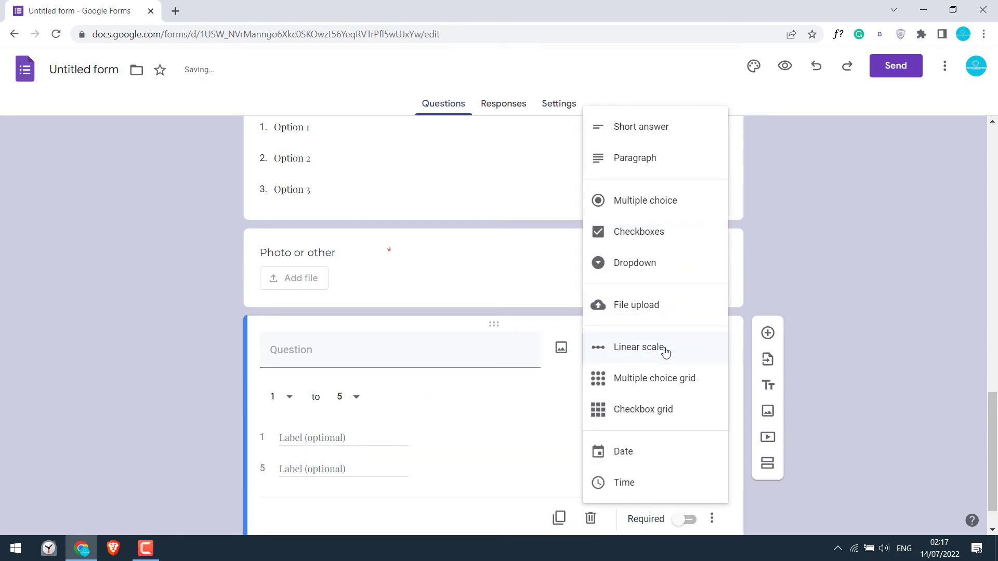
pyautogui.click(650, 388)
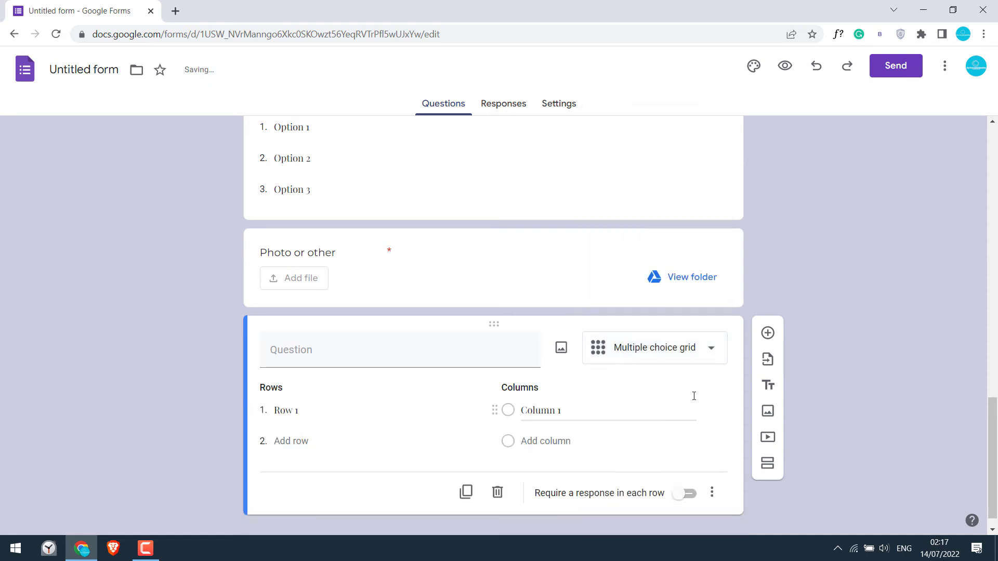
pyautogui.click(704, 349)
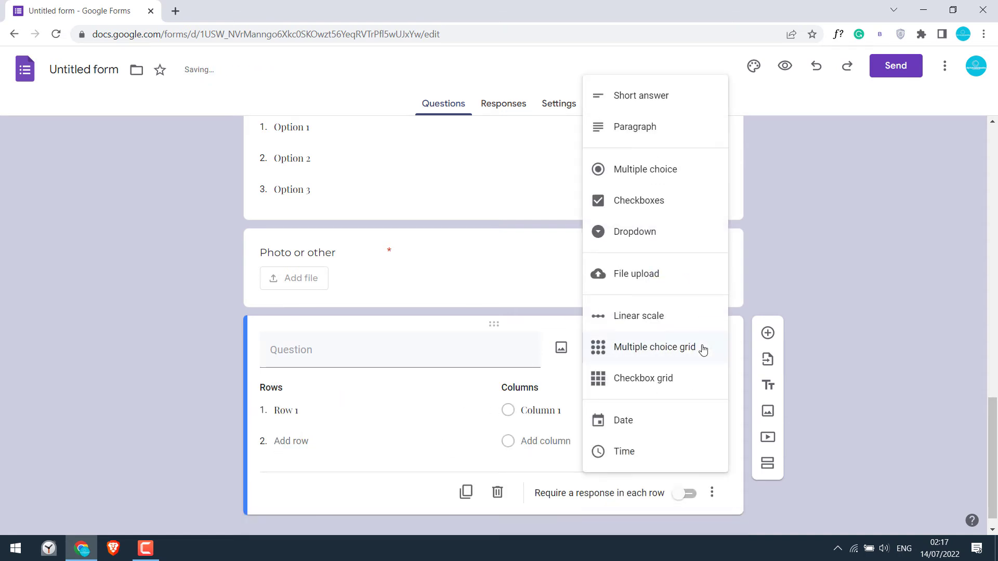
pyautogui.click(650, 393)
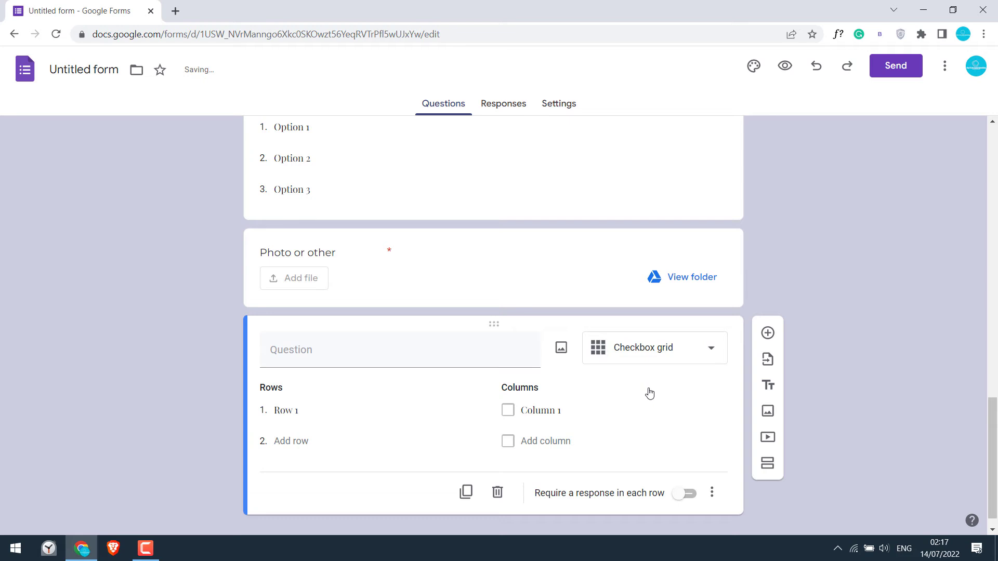
# Step: Make it a required date question titled 'Date of Birth'
pyautogui.click(681, 357)
pyautogui.click(632, 414)
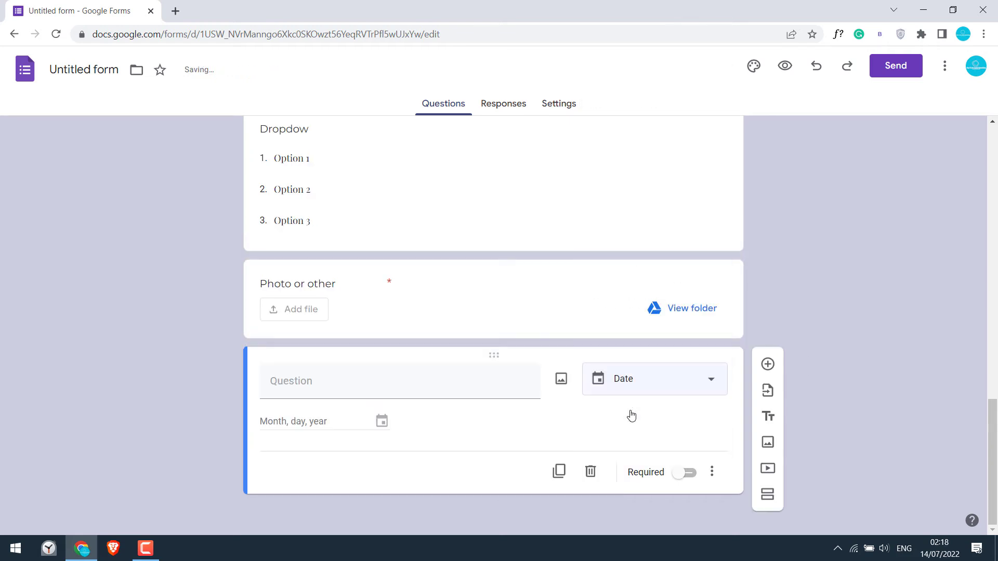
pyautogui.click(362, 384)
pyautogui.write('Date of Birth')
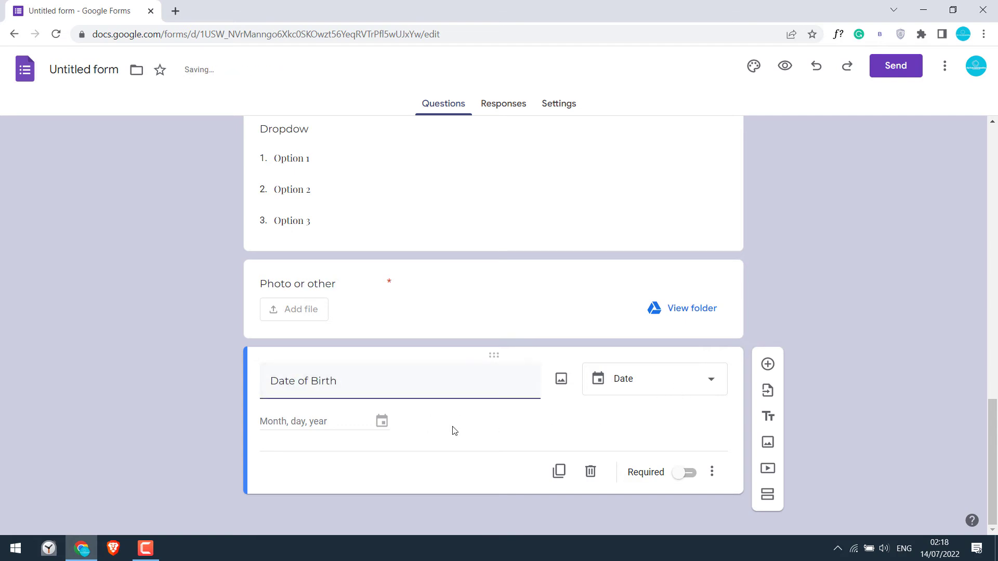
pyautogui.click(686, 473)
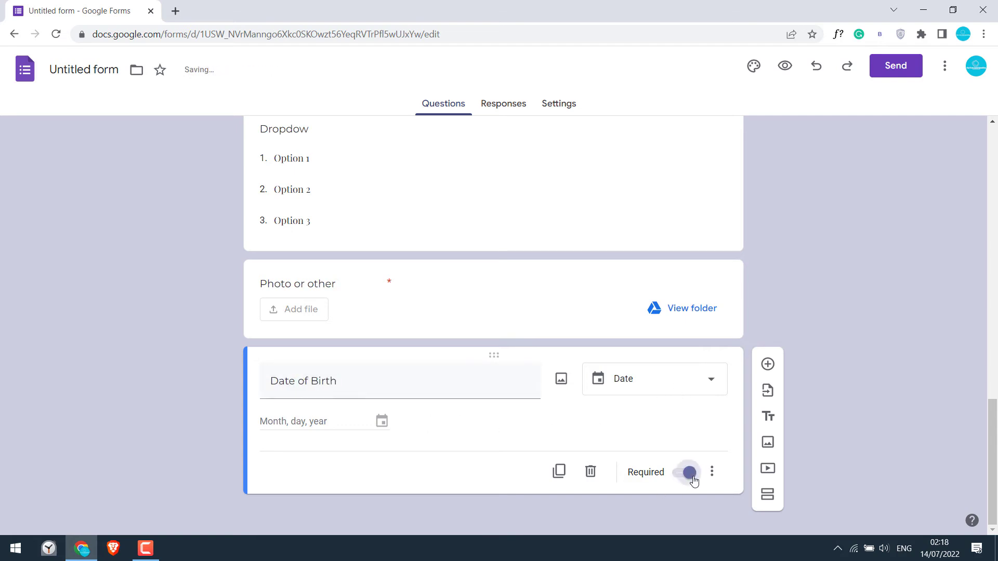
# Step: Add a required Time question titled 'Appointment' below Date of Birth
pyautogui.click(768, 364)
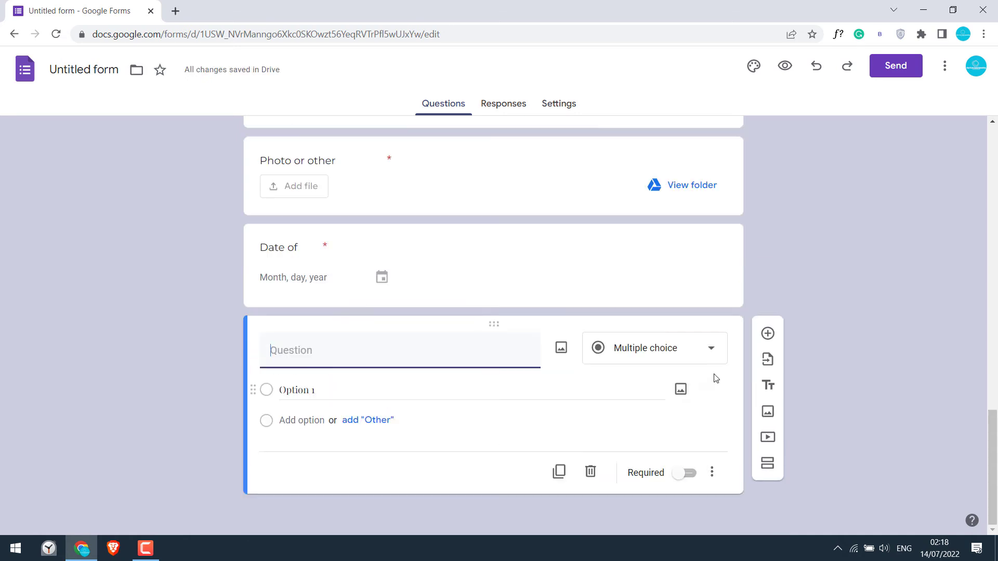
pyautogui.click(647, 343)
pyautogui.click(626, 500)
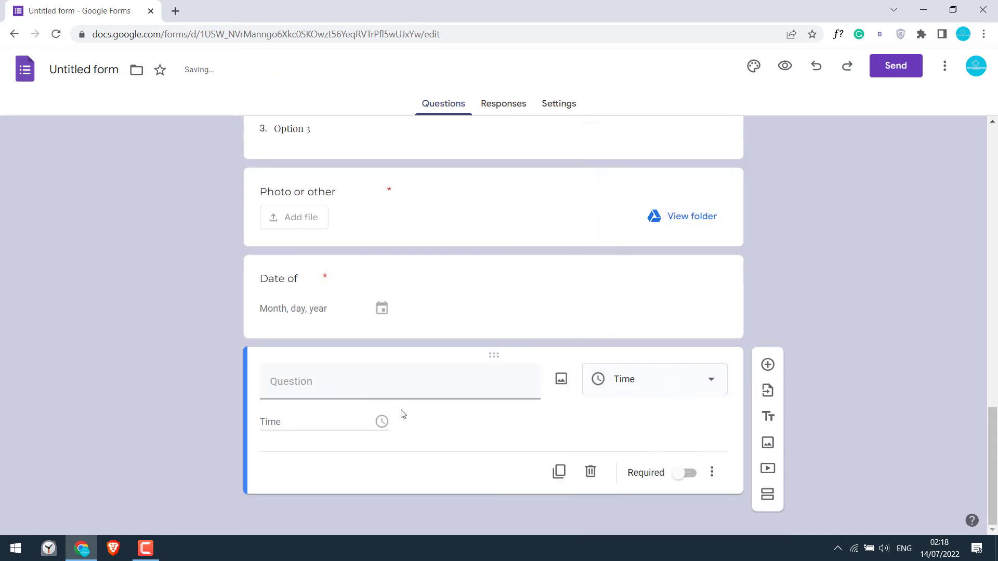
pyautogui.click(352, 389)
pyautogui.write('Appointment')
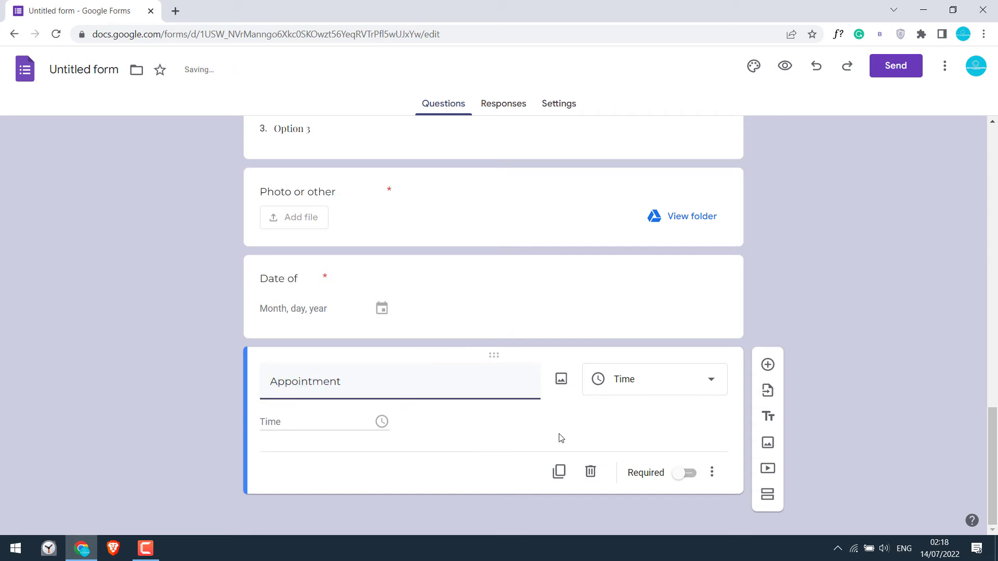
pyautogui.click(687, 474)
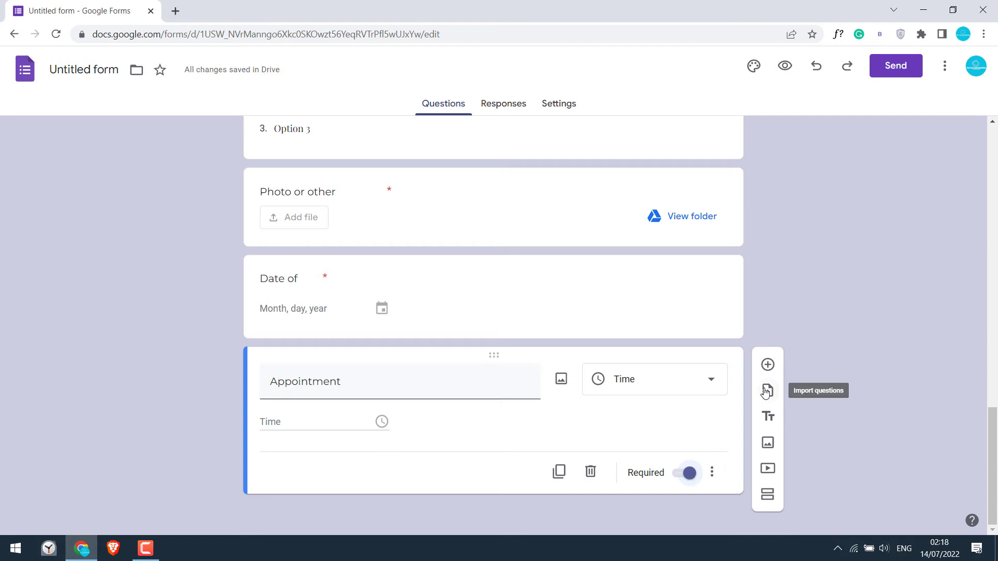
# Step: Add a title block 'Another part of the form' described as 'Here we will talk about personal questions?'
pyautogui.click(769, 420)
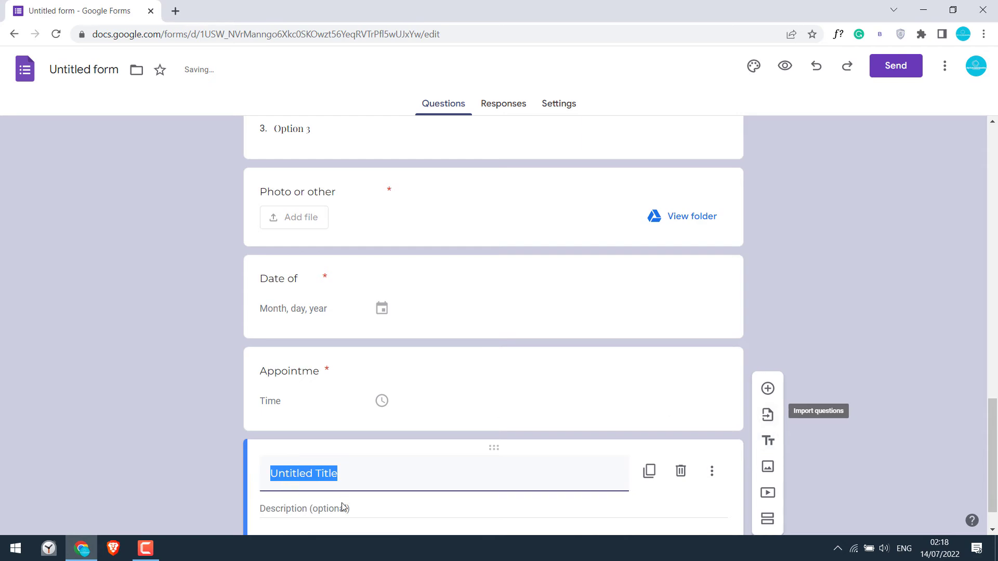
pyautogui.scroll(-1, 368, 452)
pyautogui.scroll(1, 369, 417)
pyautogui.scroll(-1, 369, 448)
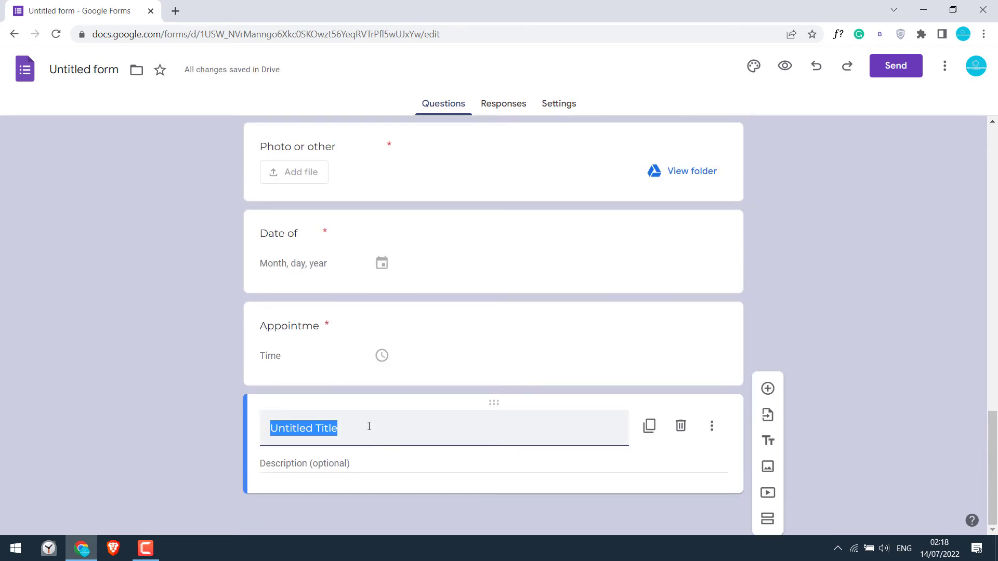
pyautogui.write('Another part of the form')
pyautogui.click(354, 463)
pyautogui.write('Here we will talk')
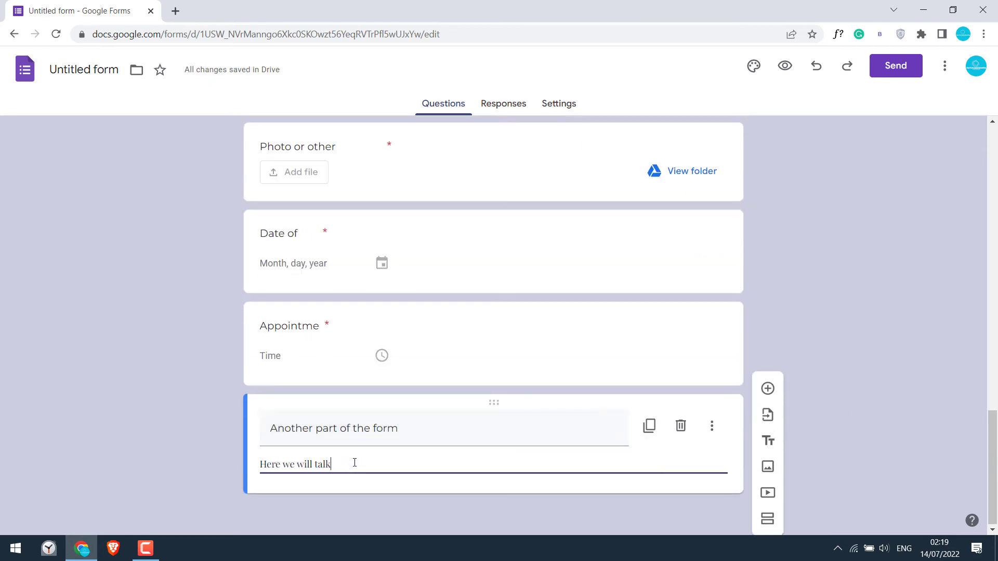
pyautogui.write(' about personal questions?')
pyautogui.scroll(1, 732, 457)
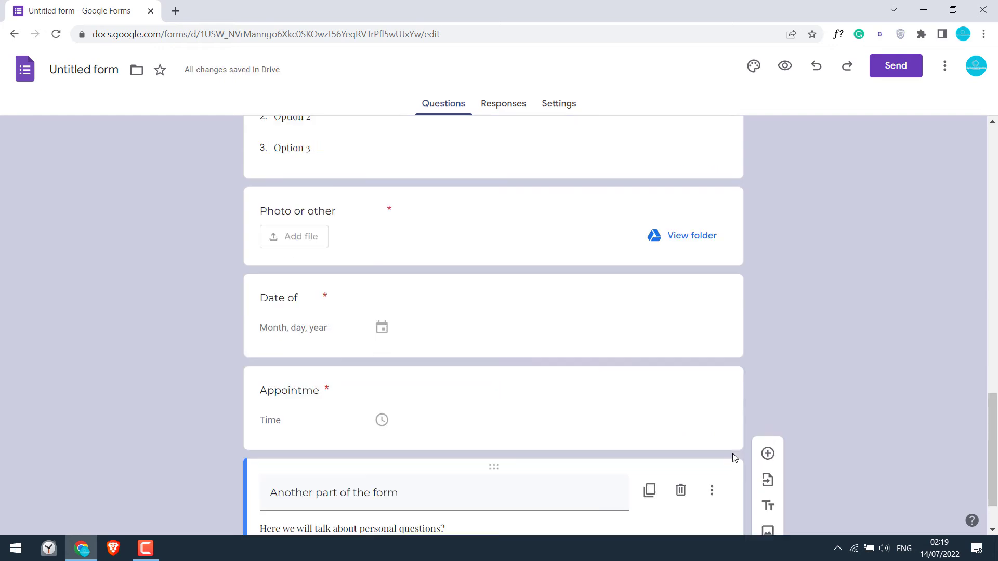
pyautogui.scroll(-1, 732, 458)
# Step: Add a section after the text block, then delete the empty Section 2
pyautogui.click(768, 522)
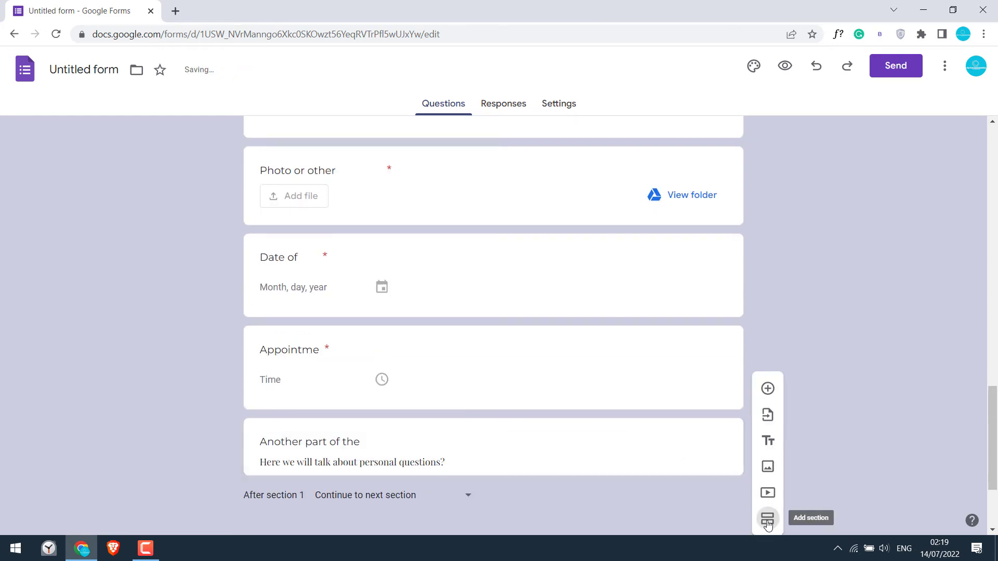
pyautogui.click(257, 442)
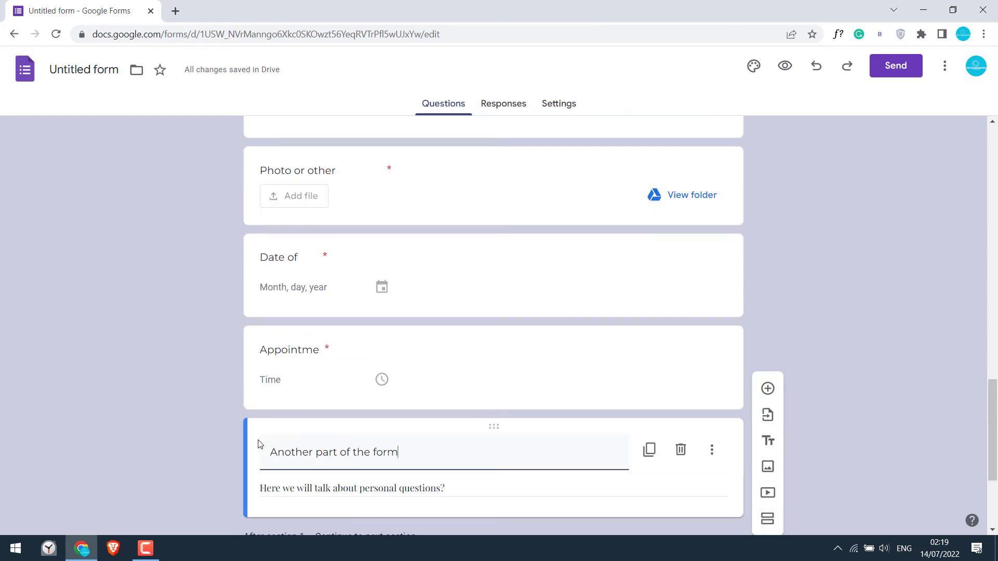
pyautogui.scroll(-1, 259, 434)
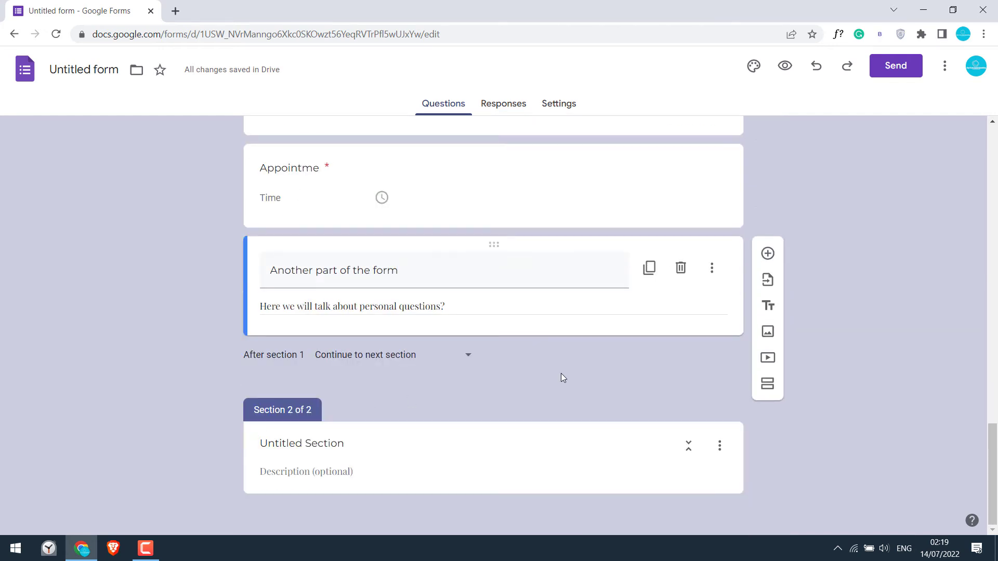
pyautogui.click(268, 460)
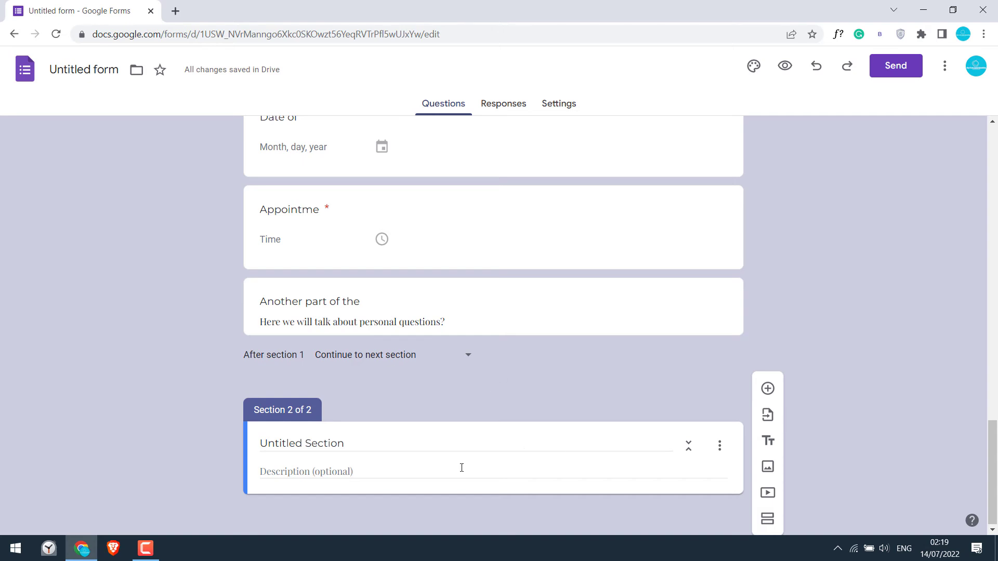
pyautogui.click(720, 445)
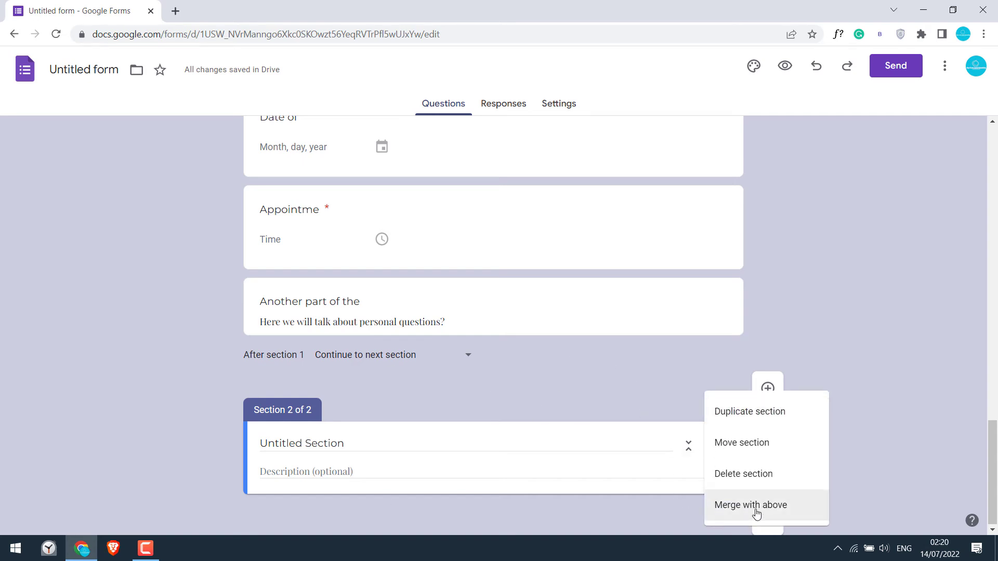
pyautogui.click(748, 476)
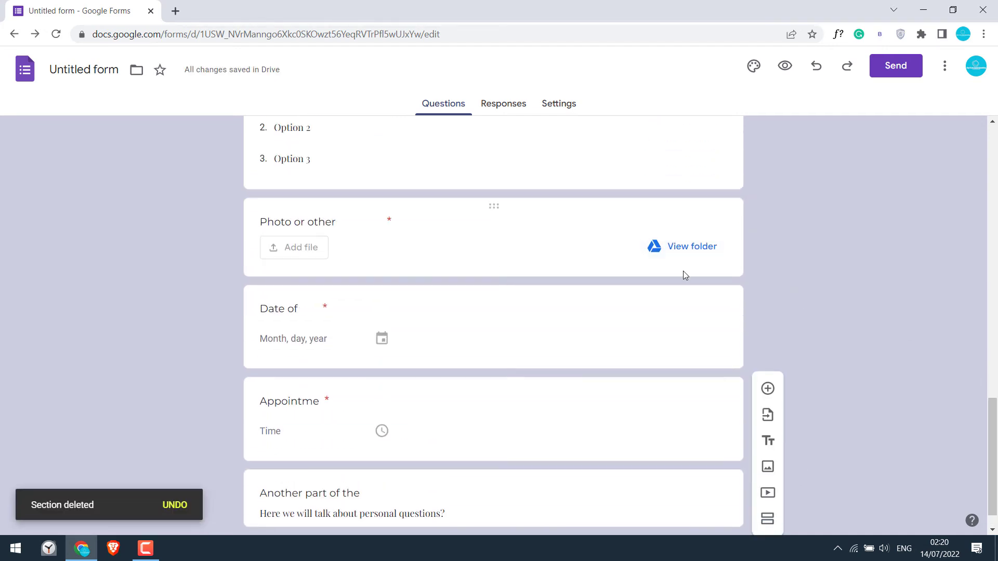
# Step: Look at the upload question's Drive folder, then return to the form
pyautogui.click(657, 252)
pyautogui.click(305, 11)
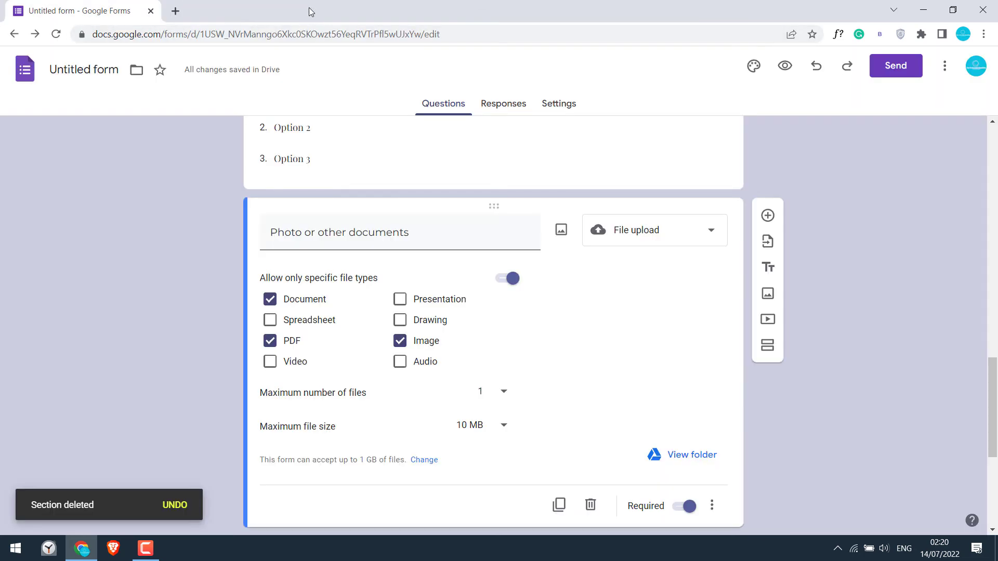
pyautogui.scroll(-2, 581, 372)
pyautogui.scroll(4, 785, 430)
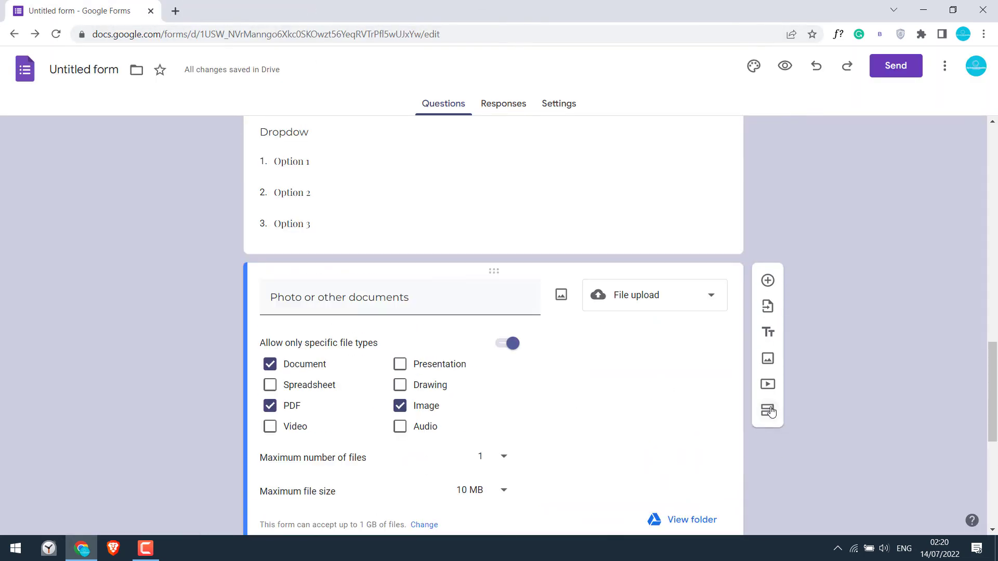
# Step: Add a section after the upload question, then merge it with the section above instead of deleting
pyautogui.click(768, 411)
pyautogui.scroll(-5, 455, 348)
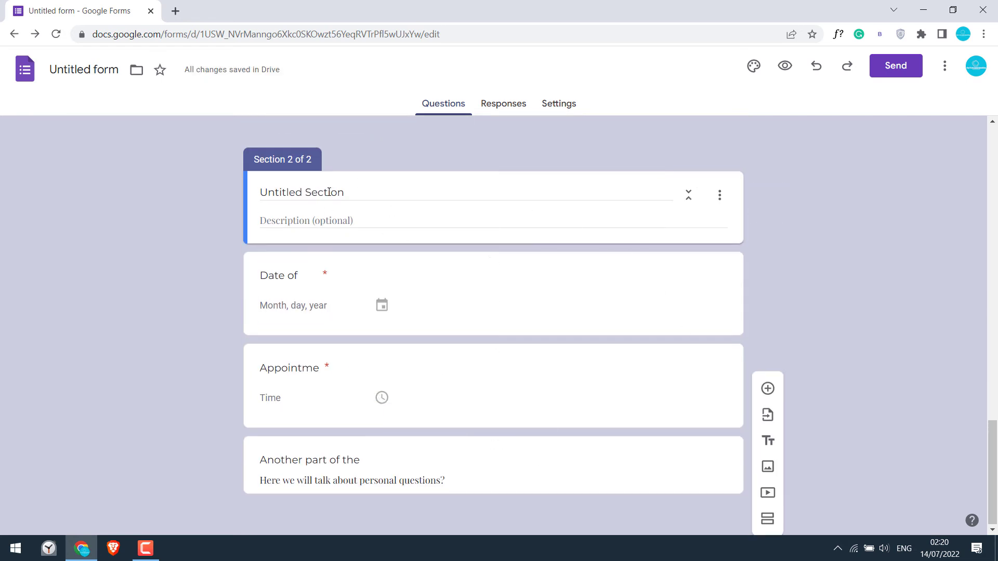
pyautogui.click(280, 221)
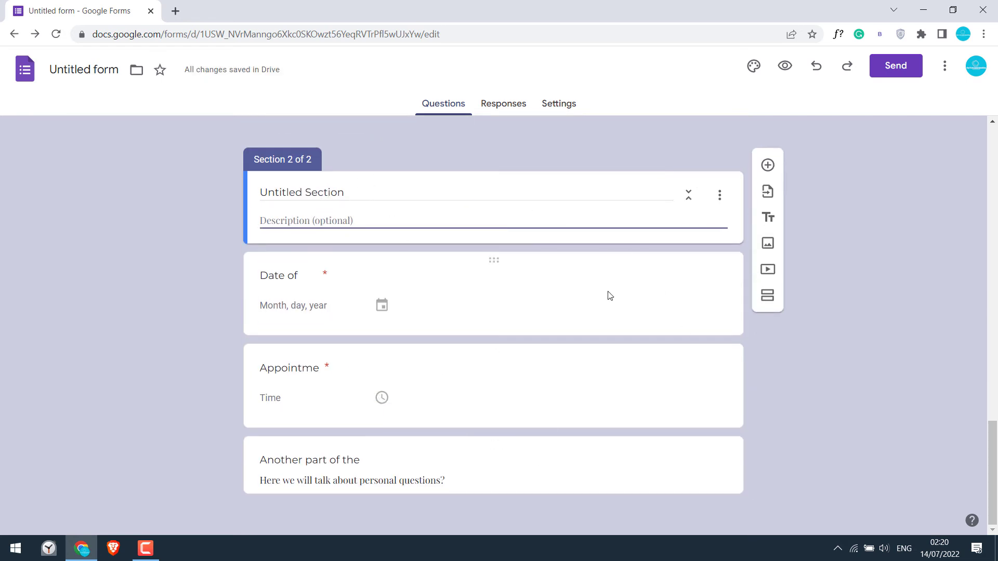
pyautogui.click(719, 196)
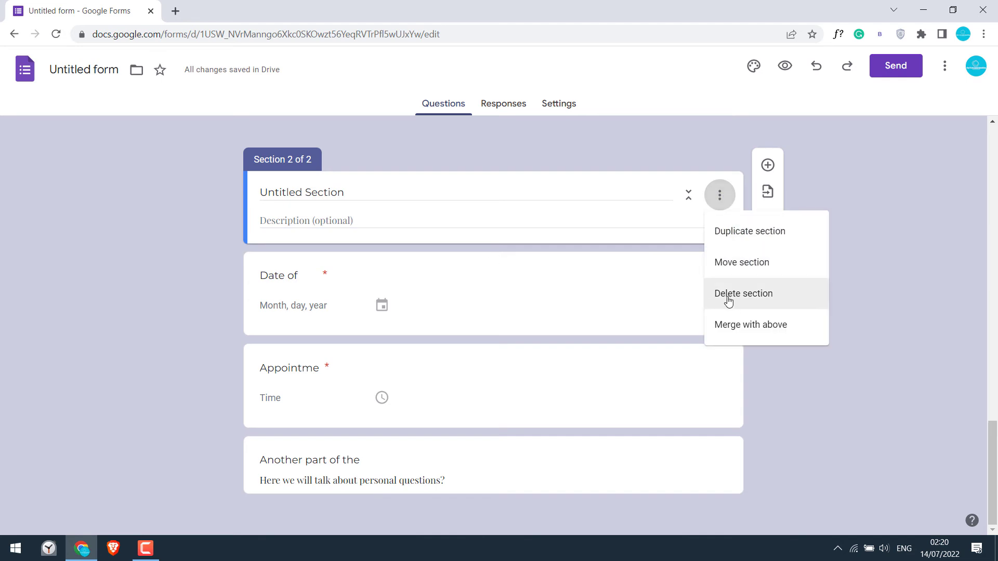
pyautogui.click(732, 300)
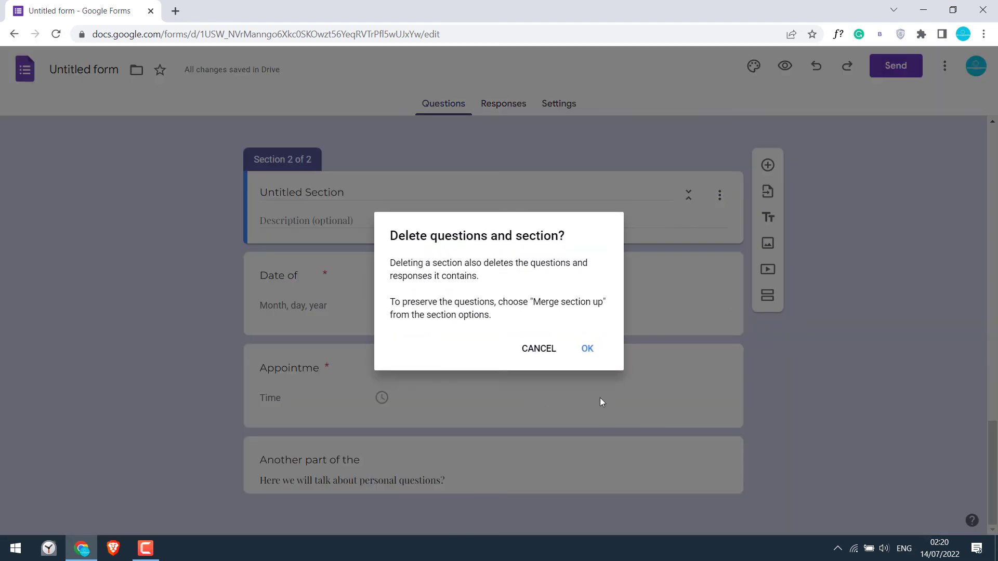
pyautogui.click(540, 350)
pyautogui.click(720, 196)
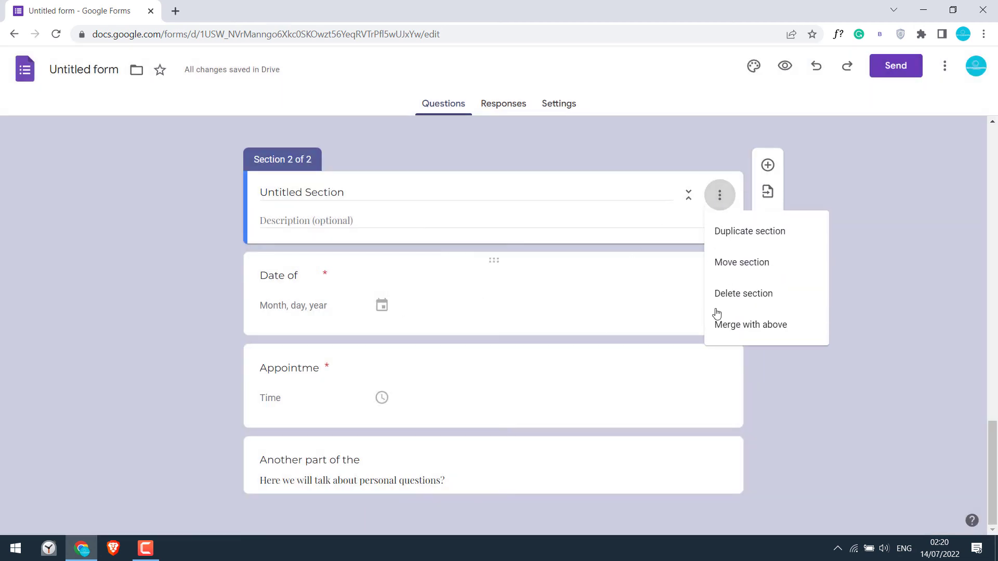
pyautogui.click(742, 326)
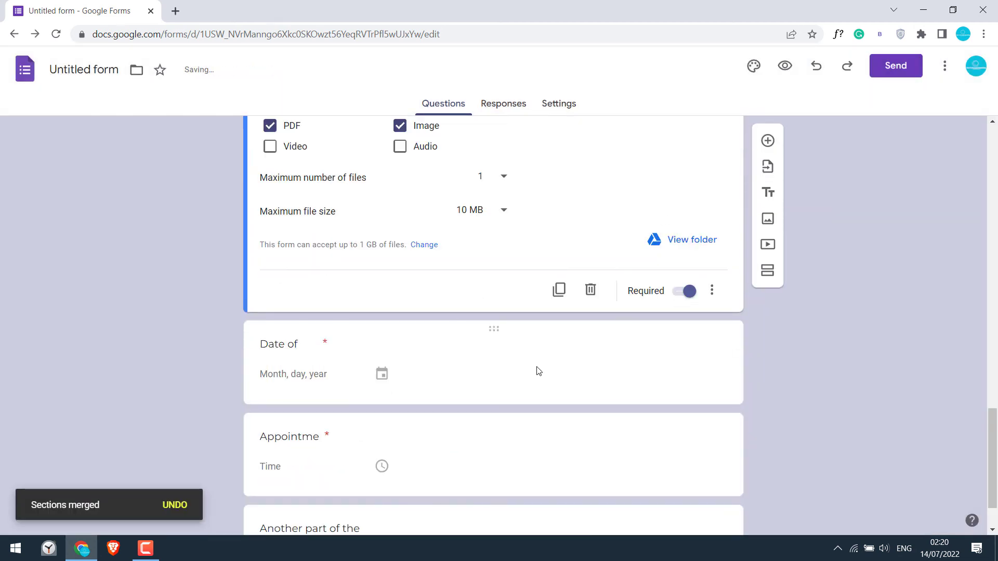
pyautogui.moveTo(993, 440); pyautogui.dragTo(992, 458)
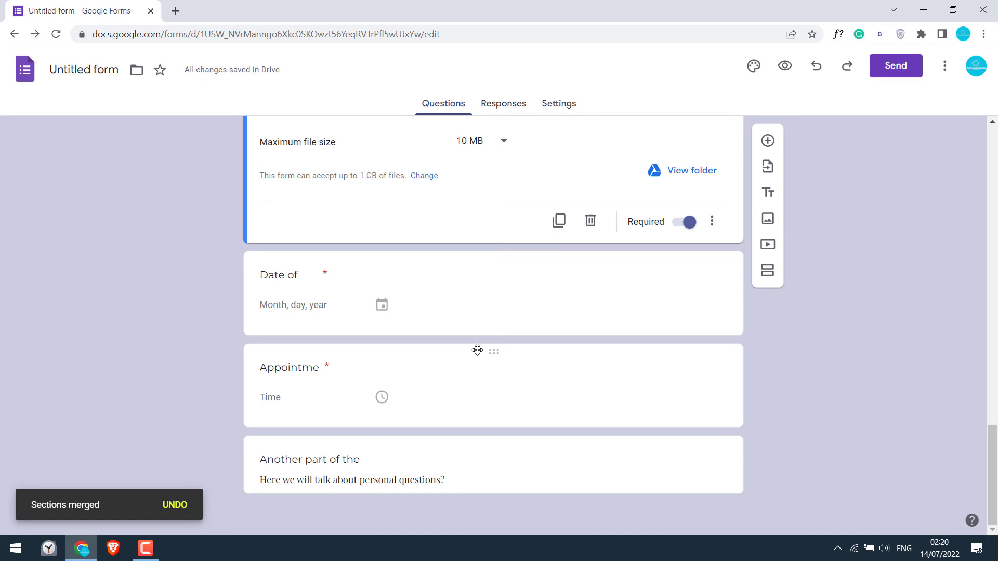
pyautogui.click(768, 219)
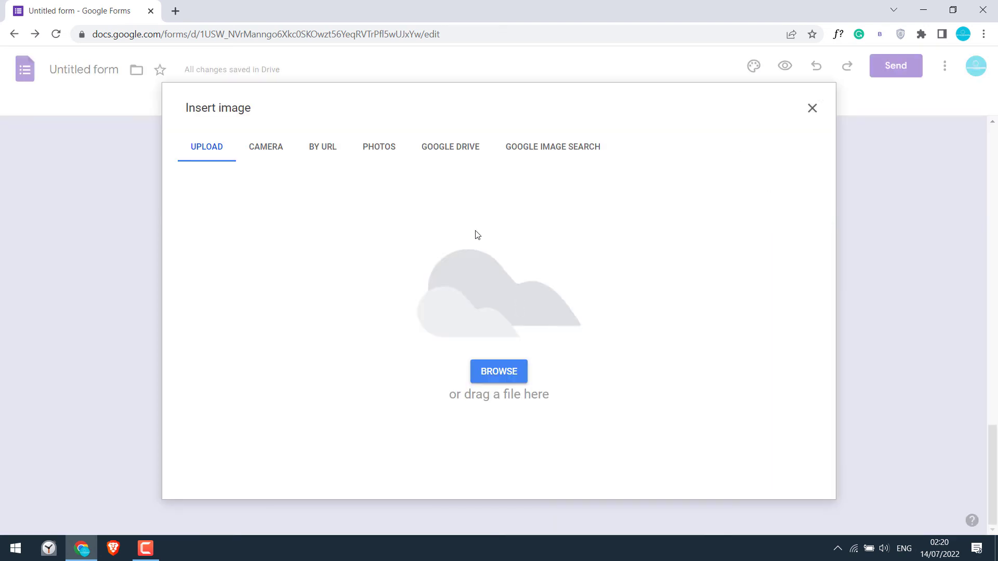
pyautogui.click(806, 111)
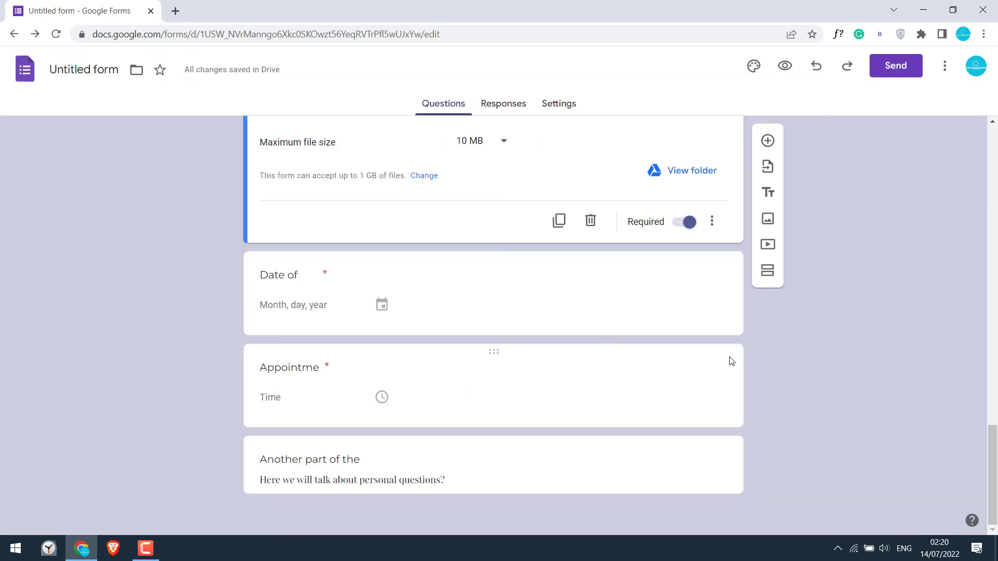
pyautogui.click(762, 251)
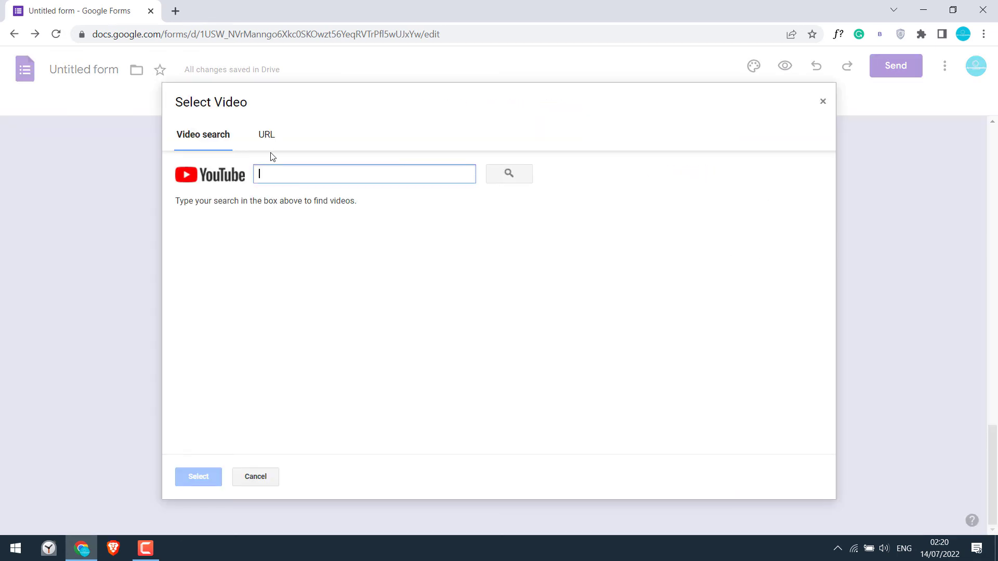
pyautogui.click(266, 138)
pyautogui.click(267, 482)
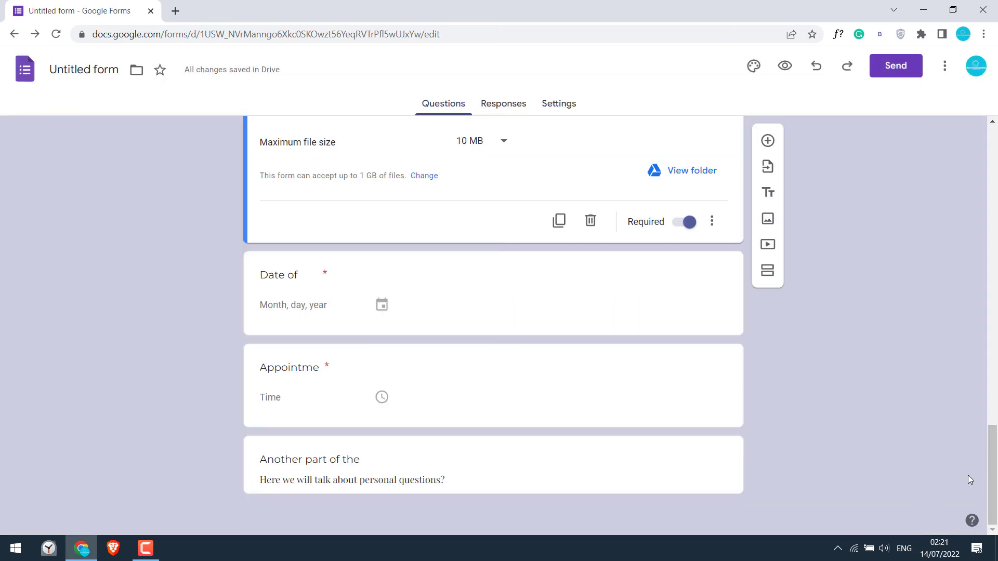
pyautogui.moveTo(985, 467); pyautogui.dragTo(977, 323)
pyautogui.click(951, 459)
pyautogui.moveTo(996, 466); pyautogui.dragTo(996, 181)
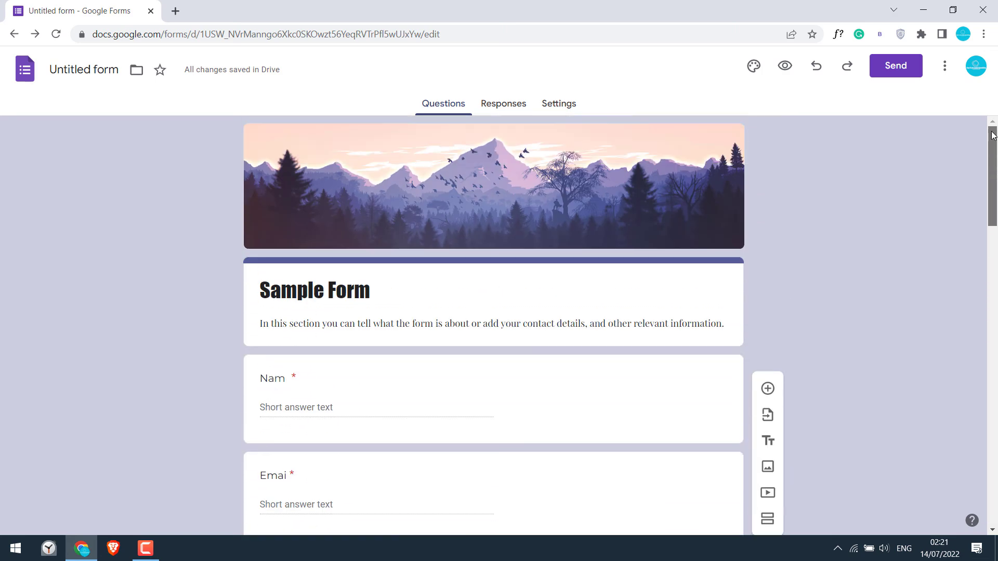
pyautogui.scroll(-4, 731, 389)
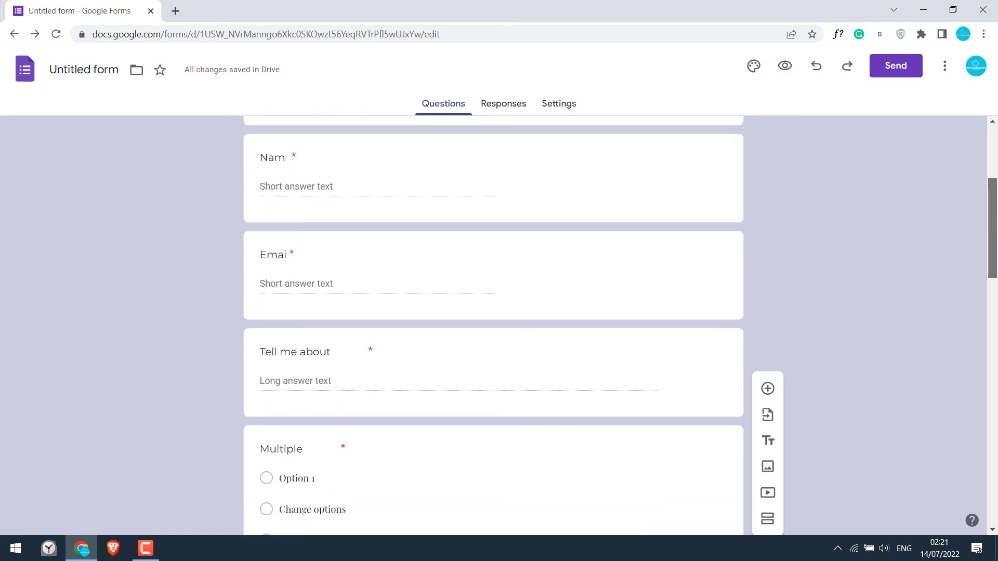
pyautogui.click(591, 371)
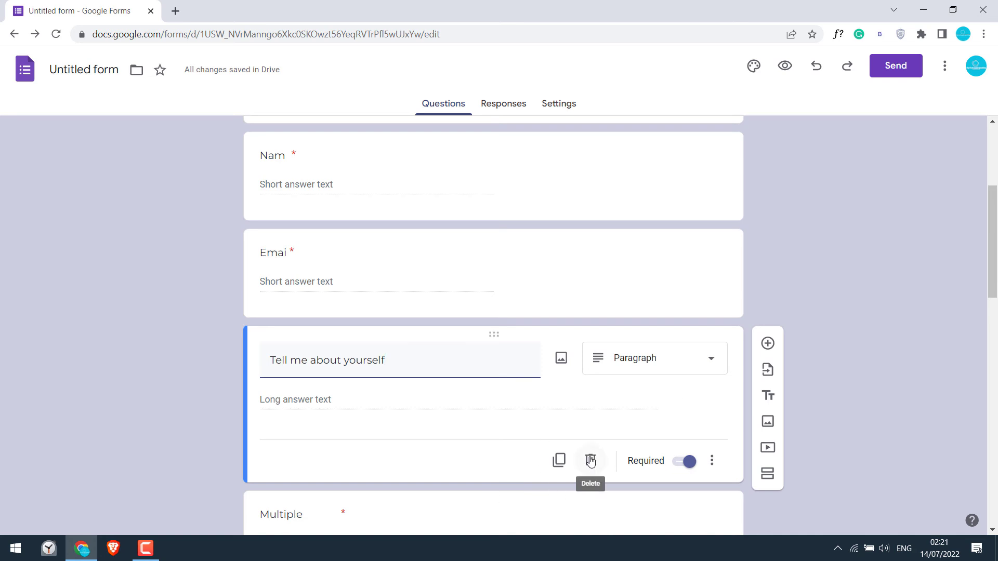
pyautogui.moveTo(995, 273); pyautogui.dragTo(994, 500)
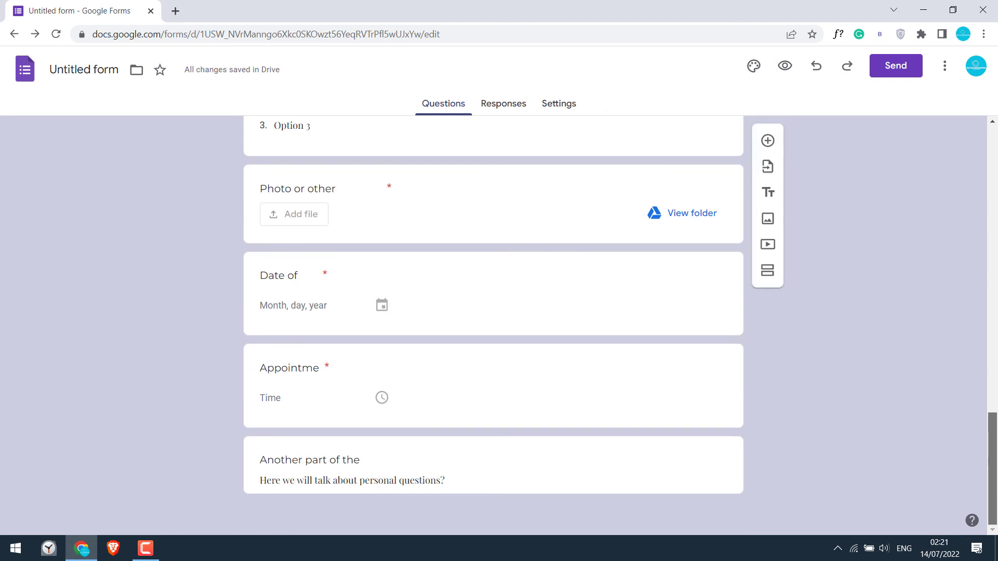
# Step: In the Send form dialog, shorten the form's link and copy it
pyautogui.click(893, 66)
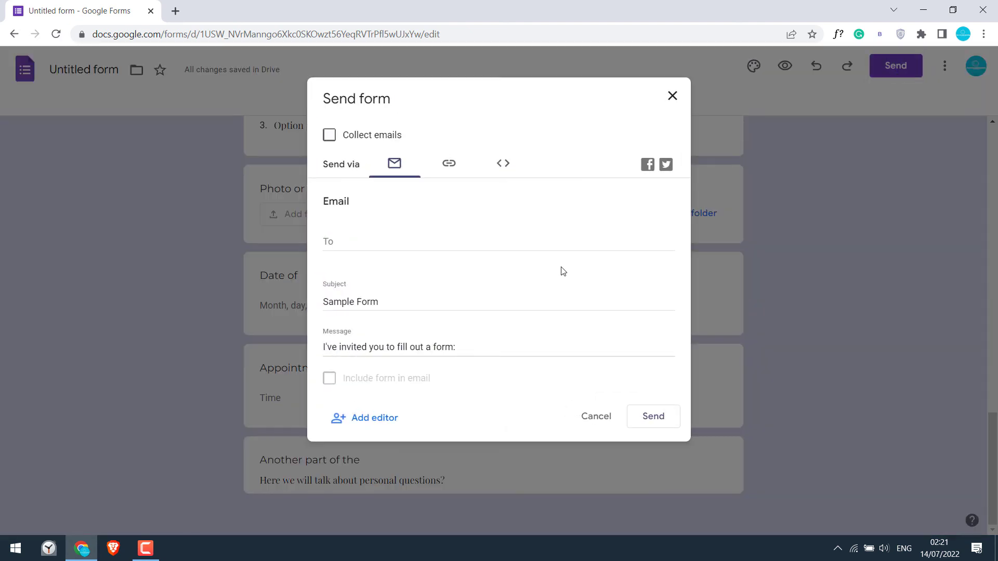
pyautogui.click(333, 242)
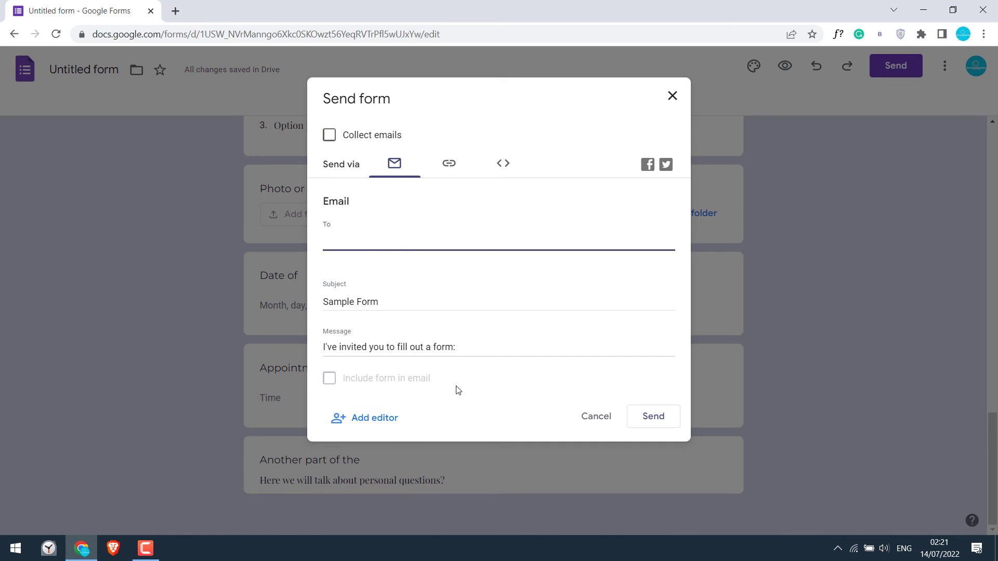
pyautogui.click(450, 166)
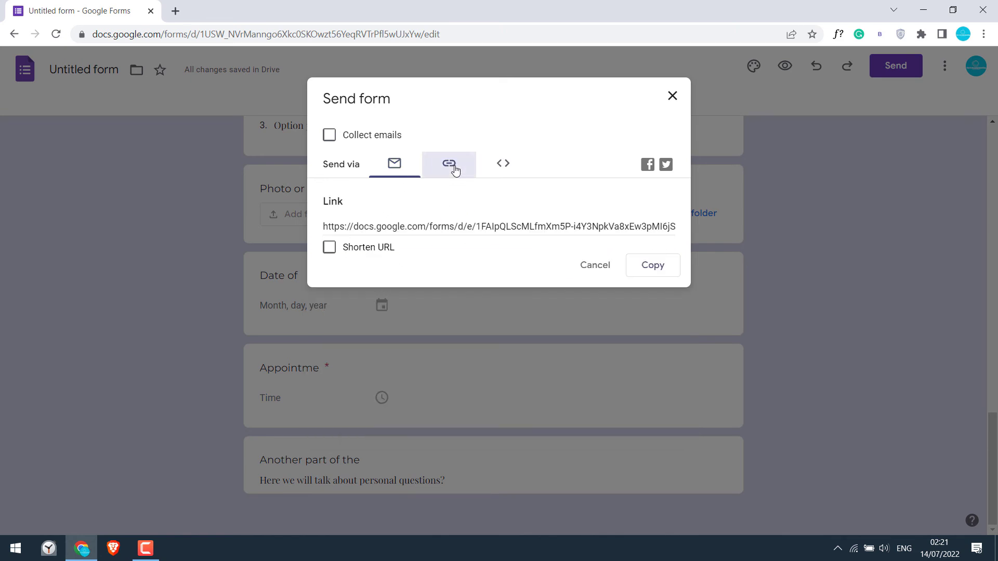
pyautogui.click(329, 248)
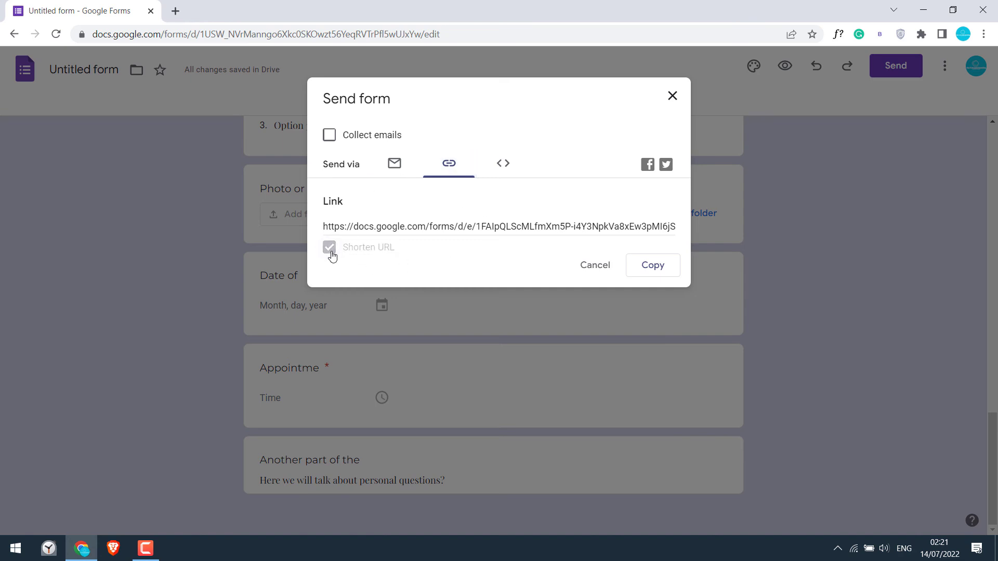
pyautogui.rightClick(483, 225)
pyautogui.click(520, 234)
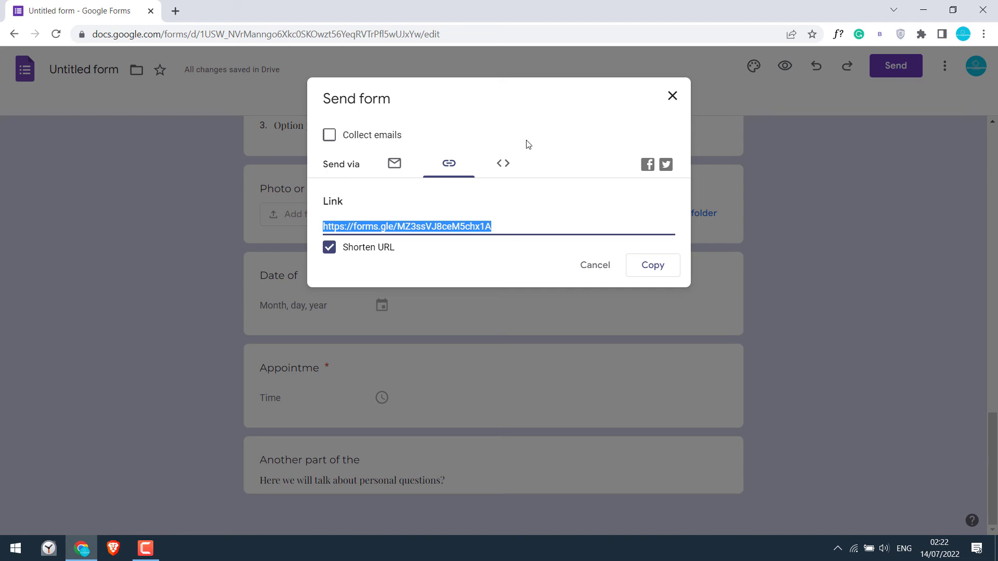
# Step: Load the copied short link in a new incognito window
pyautogui.hotkey('ctrl', 'shift', 'n')
pyautogui.hotkey('ctrl', 'v')
pyautogui.press('Return')
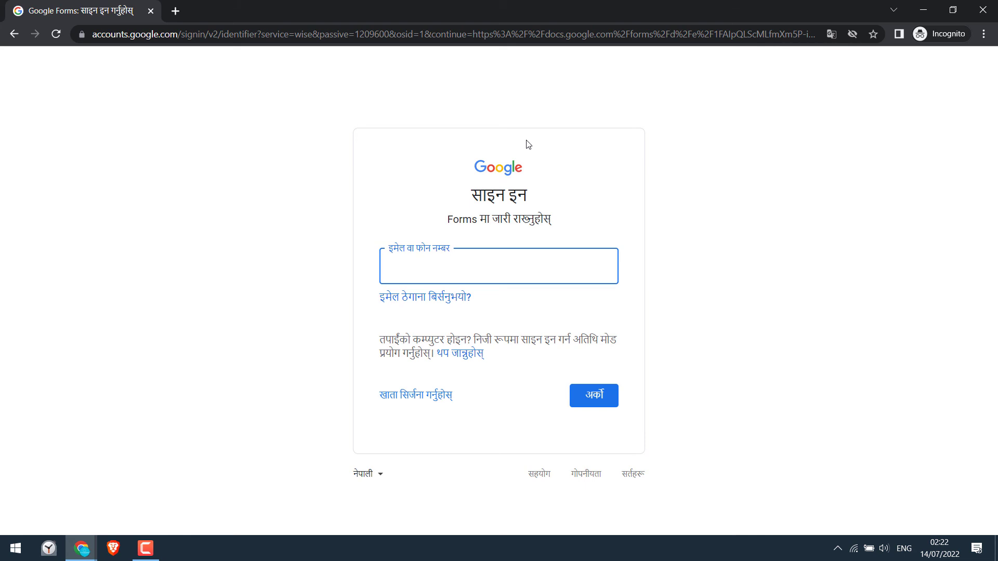
# Step: Sign in with the account e-mail, password and 2-step verification code
pyautogui.press('Return')
pyautogui.press('Return')
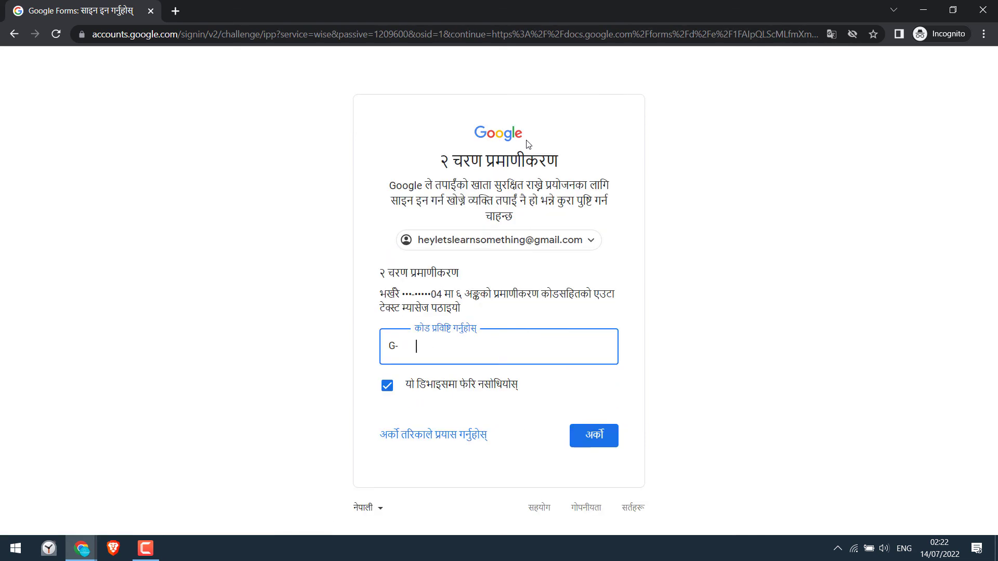
pyautogui.press('Return')
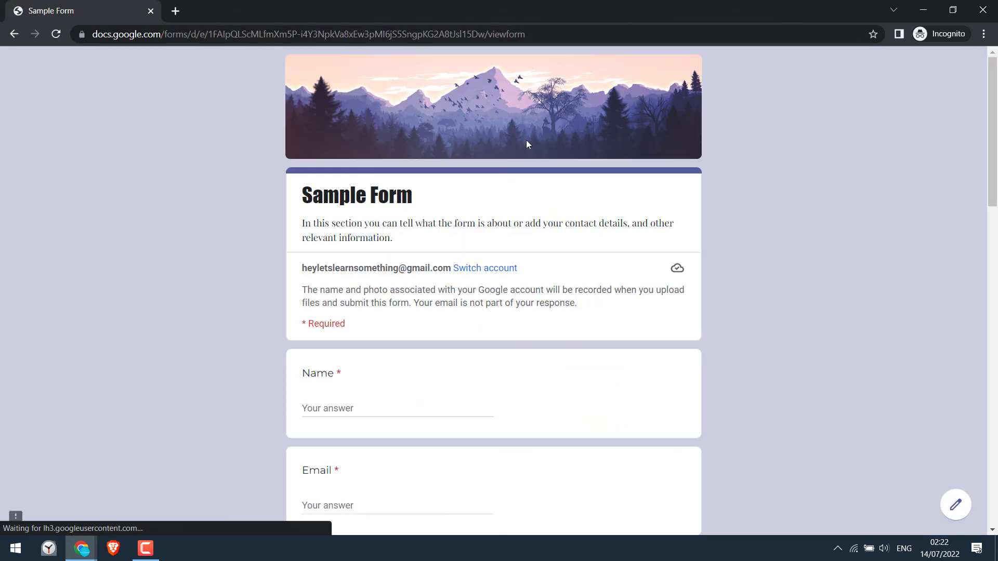
pyautogui.moveTo(993, 136)
pyautogui.mouseDown()
pyautogui.moveTo(993, 322)
pyautogui.moveTo(993, 156)
pyautogui.mouseUp()
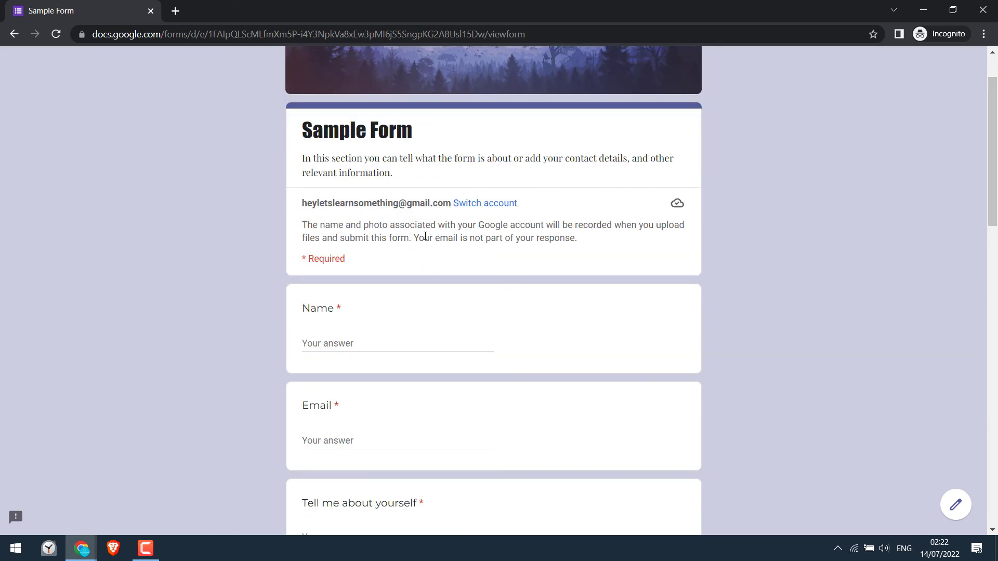
# Step: Fill in the Name and Email answers, and answer 'Tell me about yourself' with 'Website'
pyautogui.click(366, 347)
pyautogui.write('heylet')
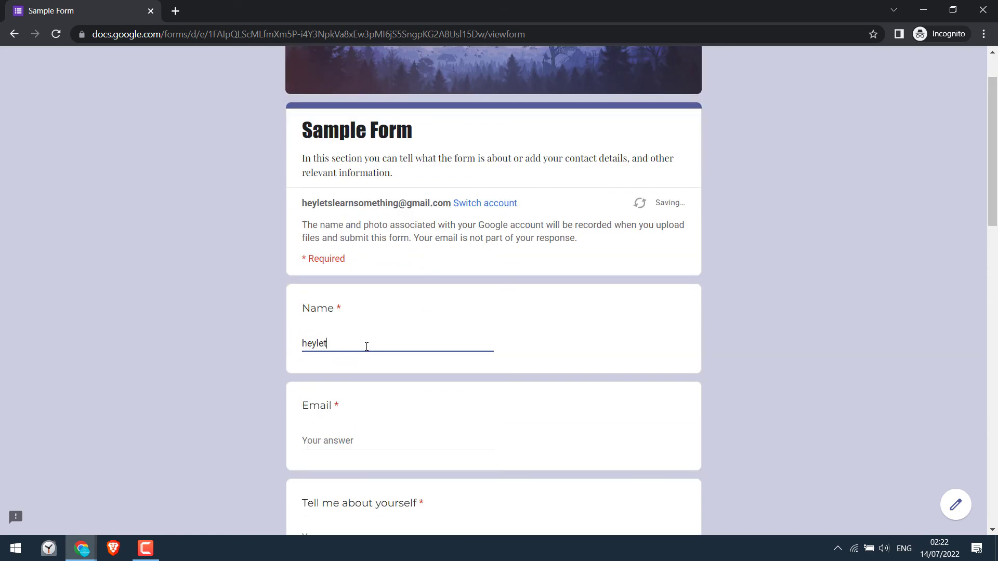
pyautogui.write('slearnsomething')
pyautogui.click(370, 442)
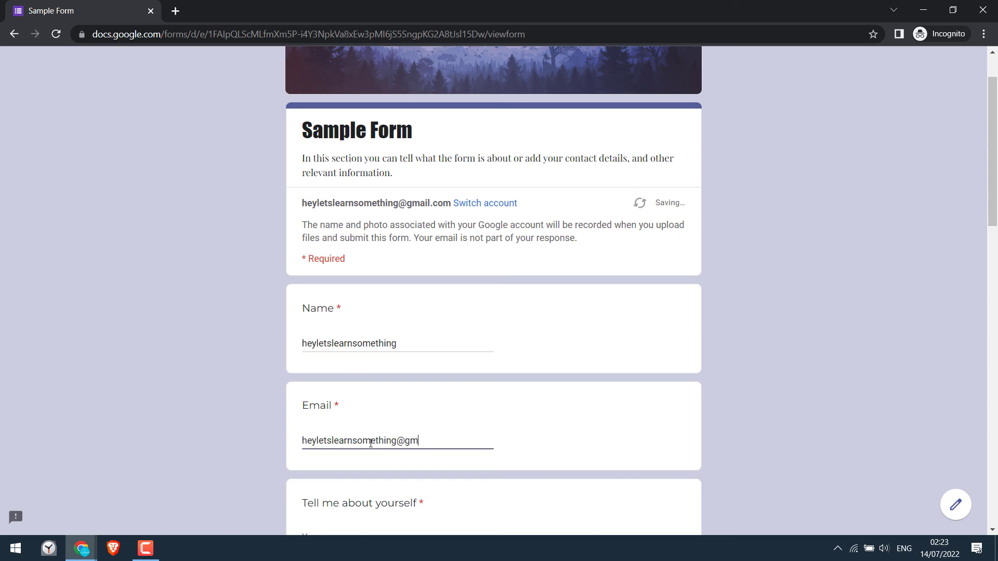
pyautogui.scroll(-4, 364, 395)
pyautogui.click(350, 324)
pyautogui.write('Website')
pyautogui.scroll(-4, 350, 368)
# Step: Upload Image.png to the photo question
pyautogui.click(494, 305)
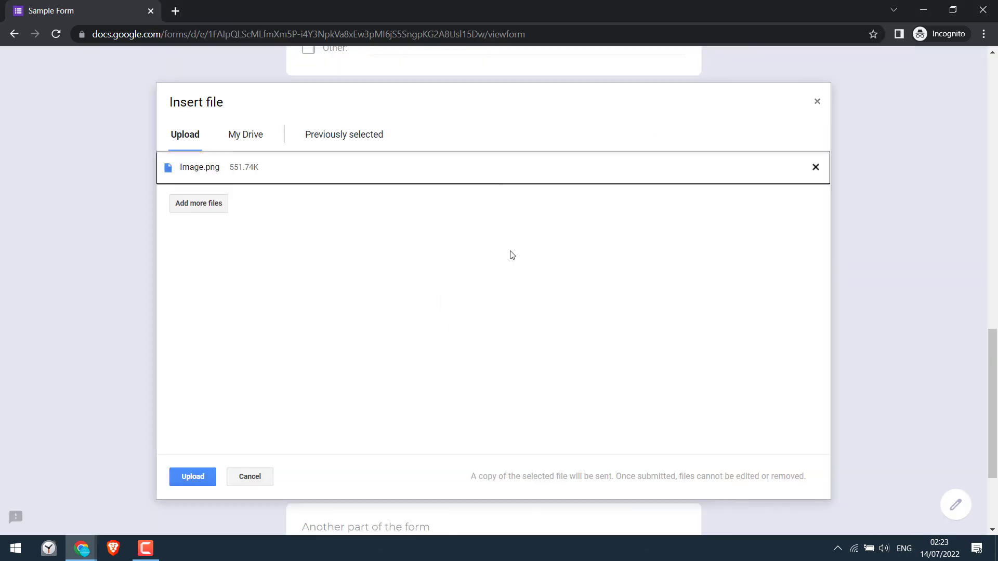
pyautogui.click(194, 476)
pyautogui.scroll(-3, 291, 312)
pyautogui.click(368, 197)
# Step: Enter birth date 12/12/2000 and a 05:00 PM appointment, then submit the response
pyautogui.click(312, 198)
pyautogui.write('12122000')
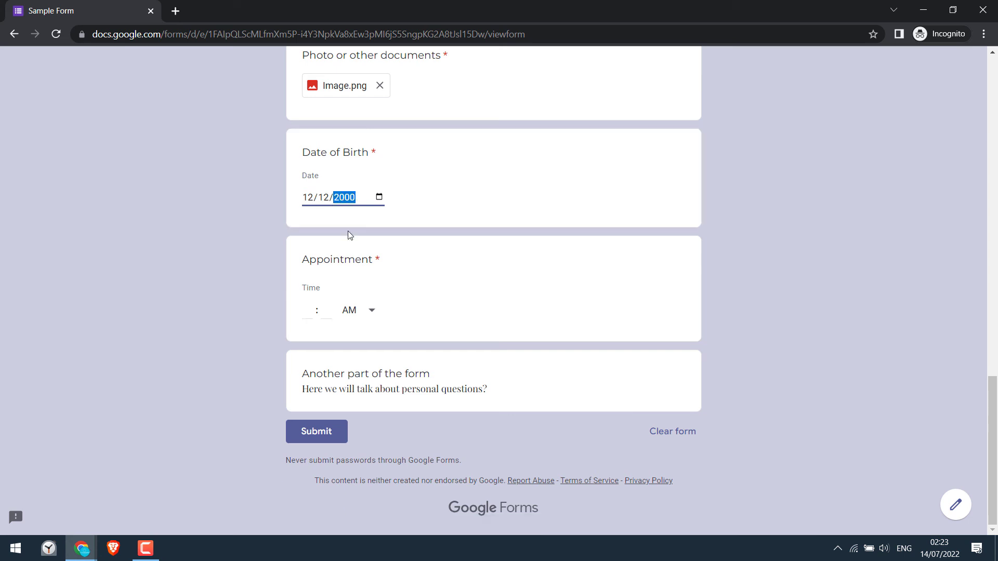
pyautogui.click(307, 310)
pyautogui.write('05')
pyautogui.click(325, 310)
pyautogui.write('00')
pyautogui.click(372, 310)
pyautogui.click(381, 331)
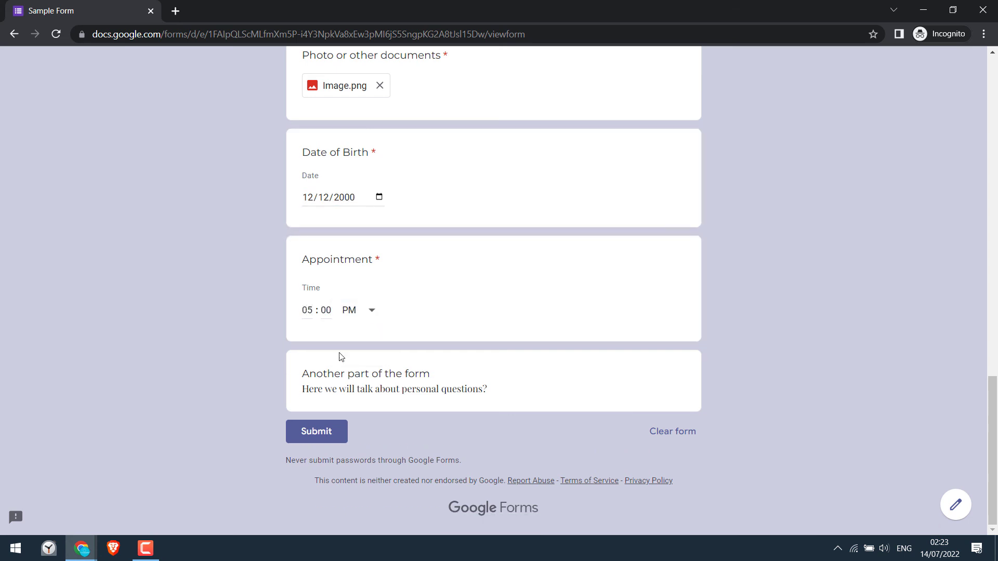
pyautogui.click(317, 440)
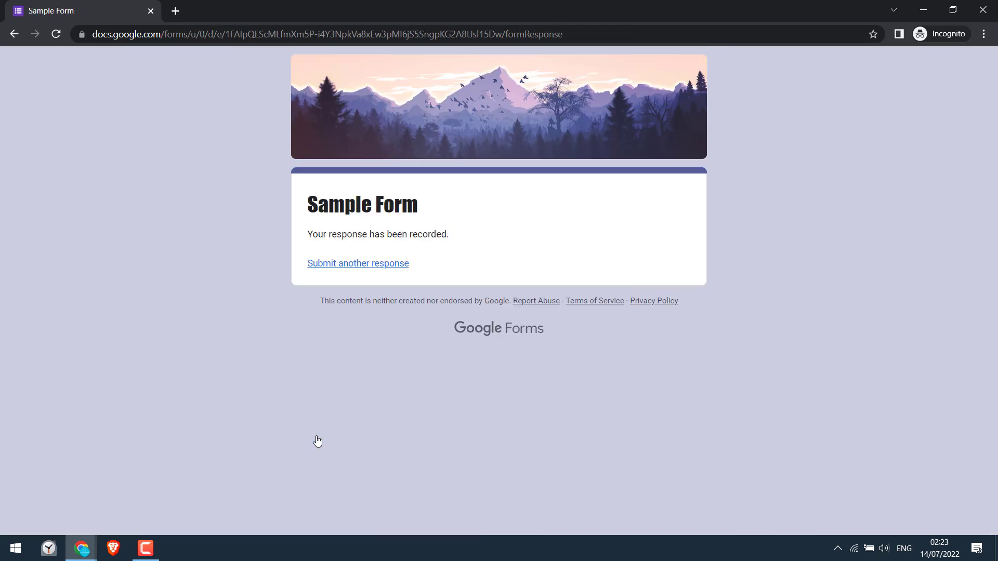
# Step: Close the incognito window and cancel the Send form dialog
pyautogui.click(983, 9)
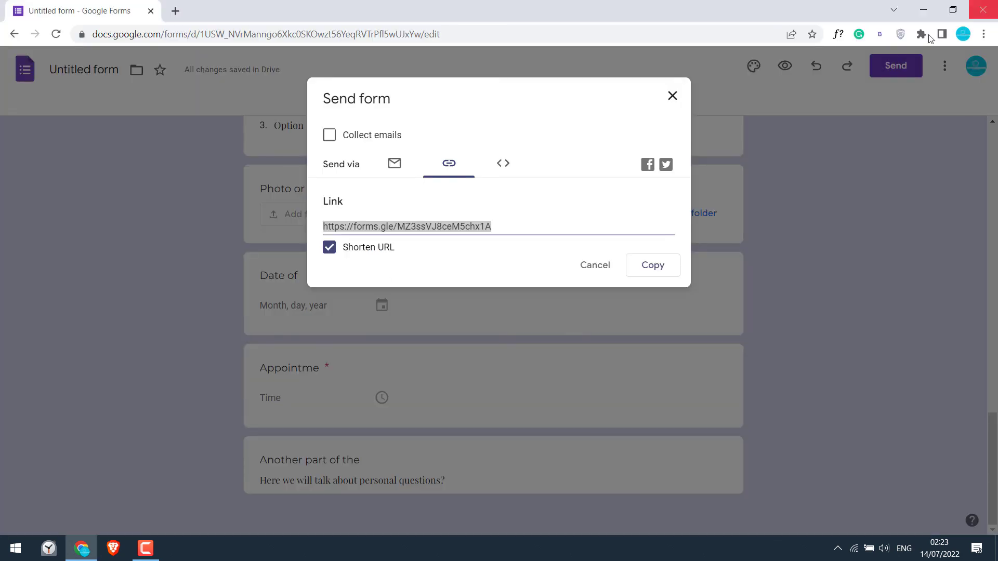
pyautogui.click(595, 266)
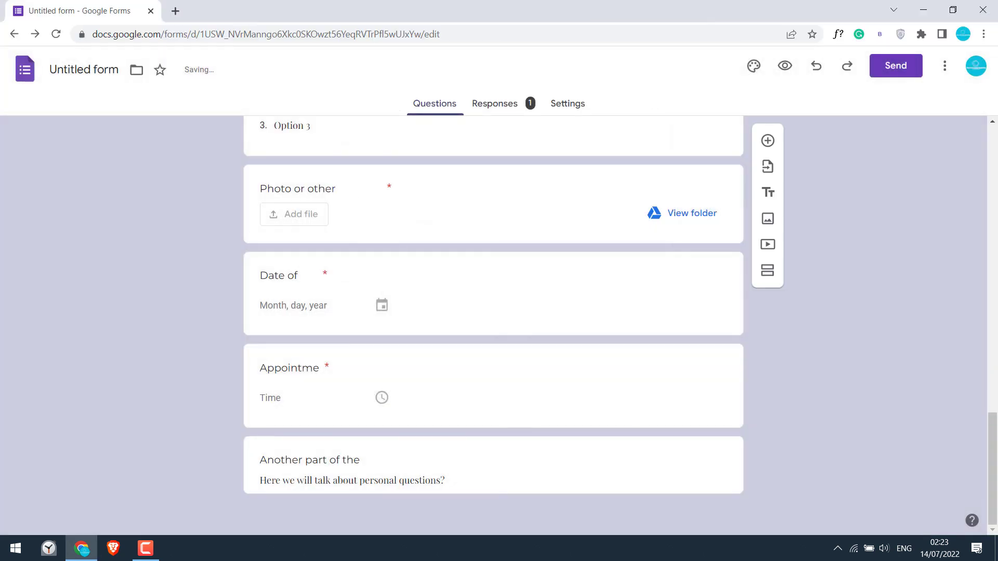
pyautogui.moveTo(984, 460); pyautogui.dragTo(992, 156)
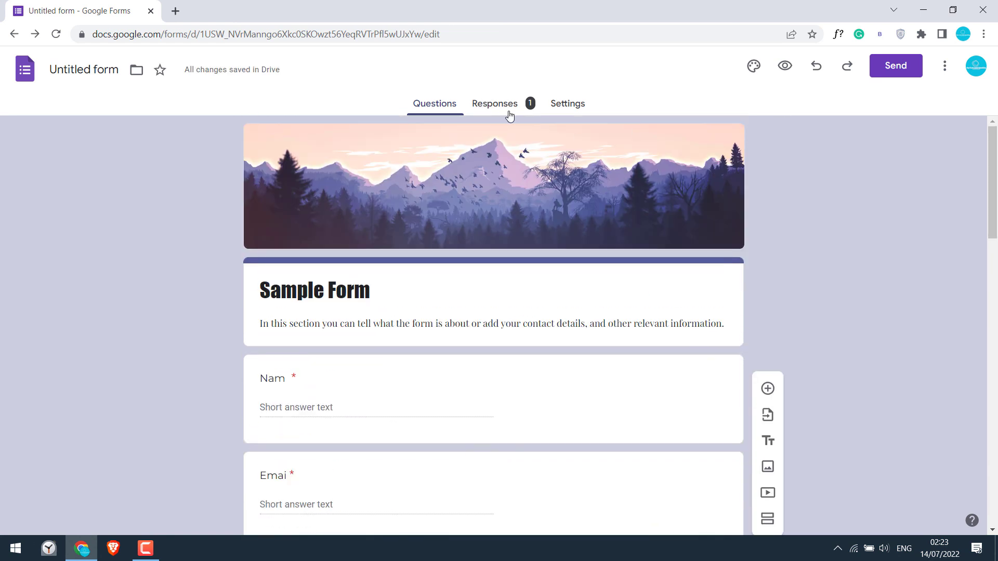
# Step: Review the single response in the Responses summary, then close the browser
pyautogui.click(504, 104)
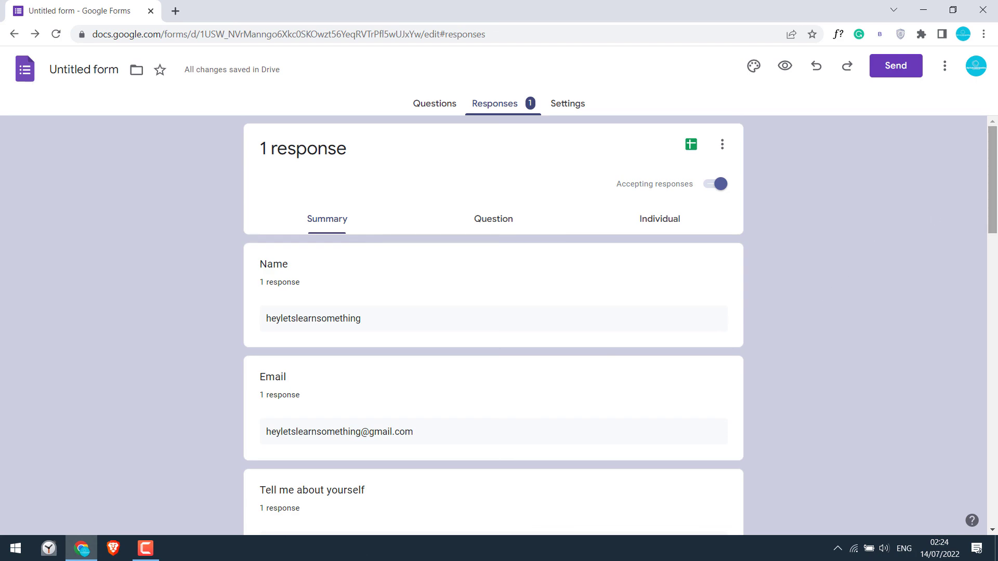
pyautogui.moveTo(992, 180)
pyautogui.mouseDown()
pyautogui.moveTo(992, 472)
pyautogui.moveTo(992, 180)
pyautogui.mouseUp()
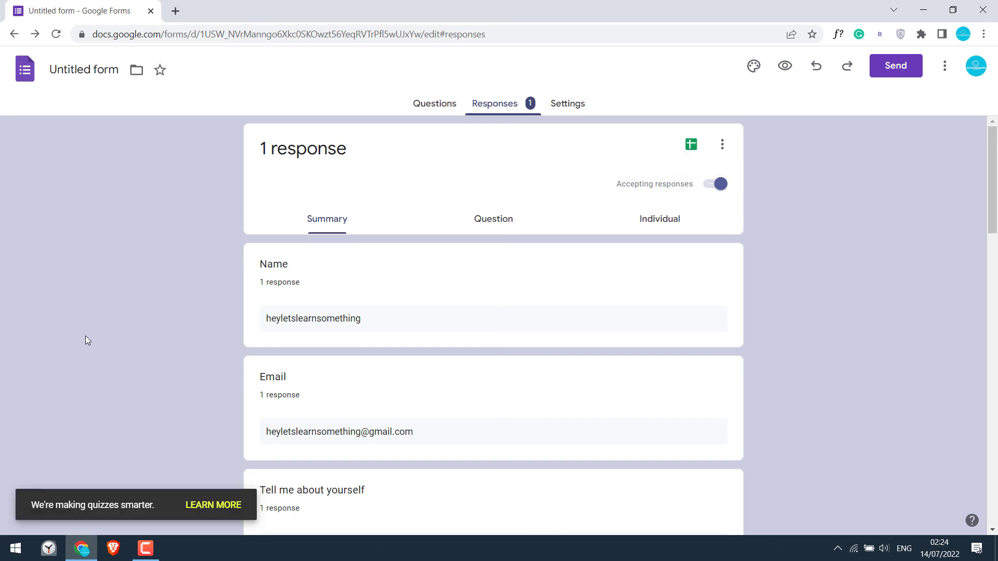
pyautogui.scroll(-10, 997, 251)
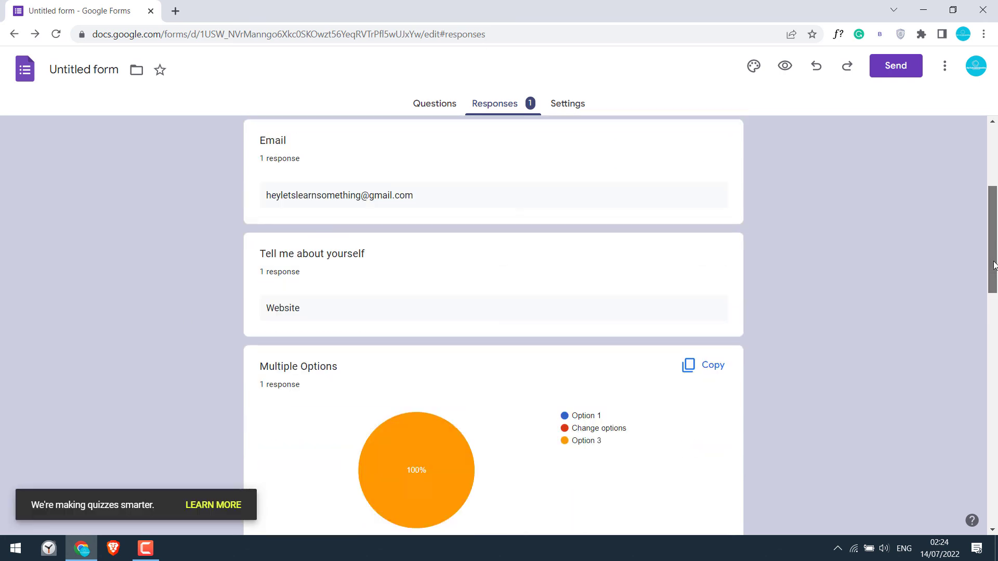
pyautogui.scroll(10, 997, 251)
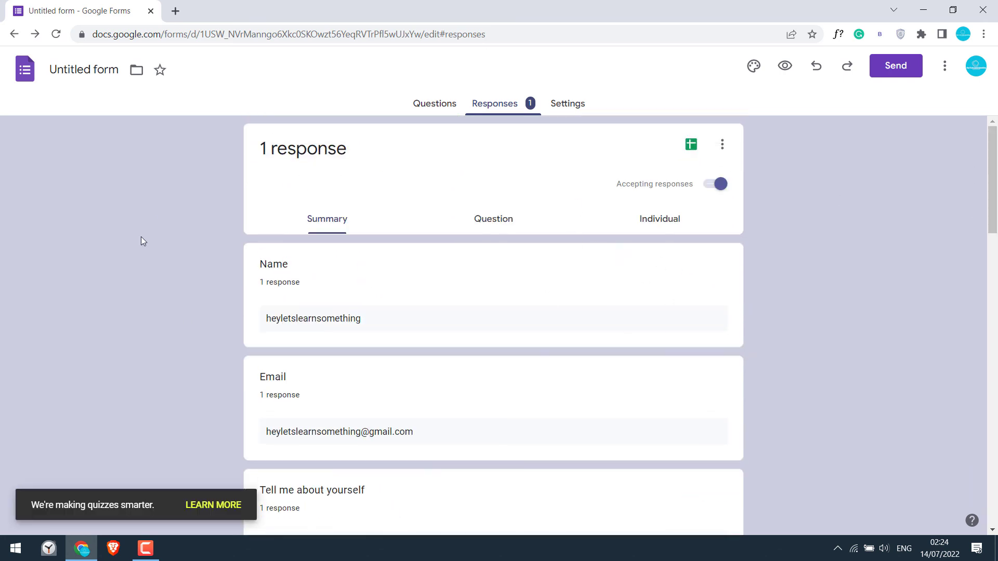
pyautogui.click(150, 11)
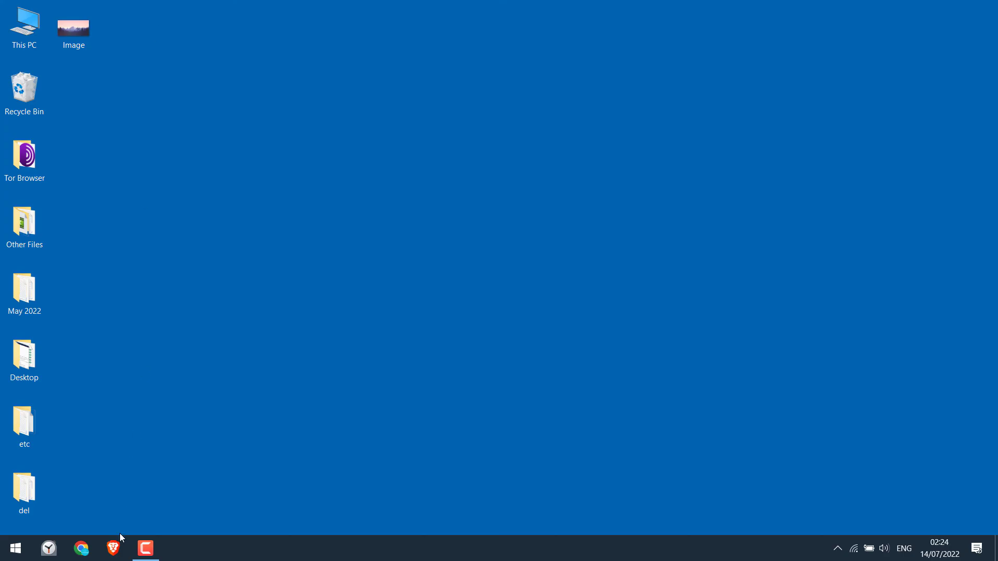
# Step: Relaunch Chrome, go to google.com/forms, open the Untitled form and view its Responses
pyautogui.click(87, 553)
pyautogui.write('g')
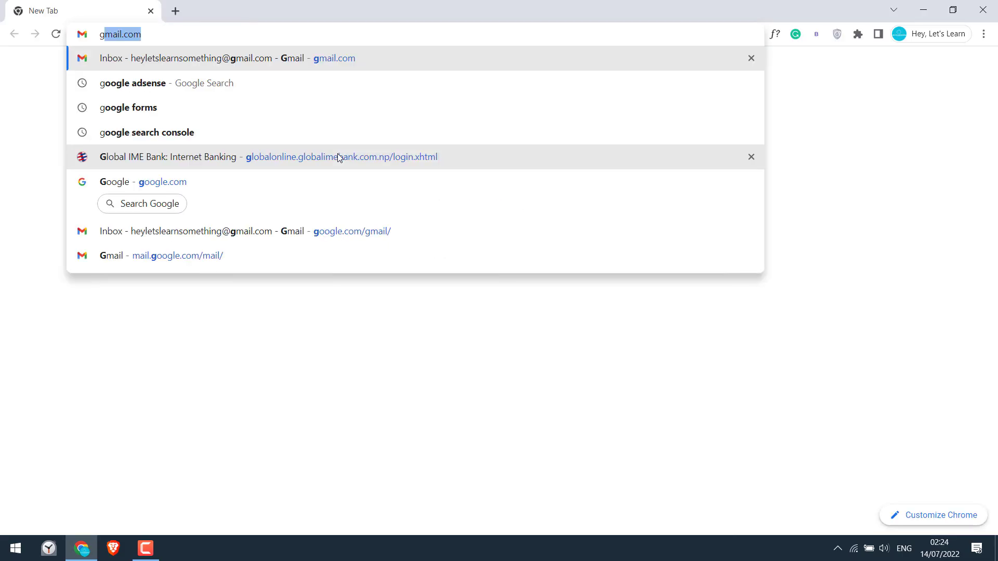
pyautogui.write('oogle.com/forms')
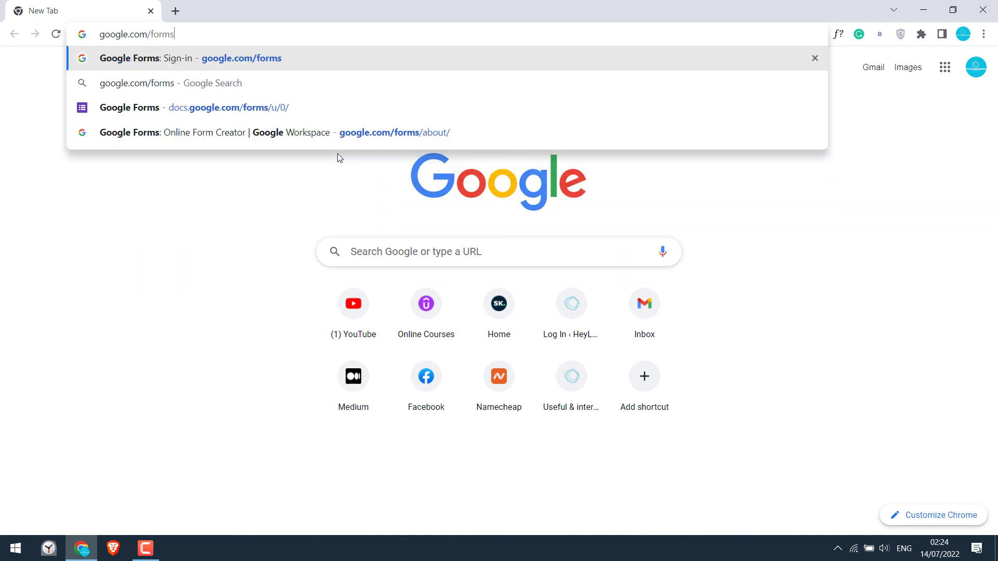
pyautogui.press('Return')
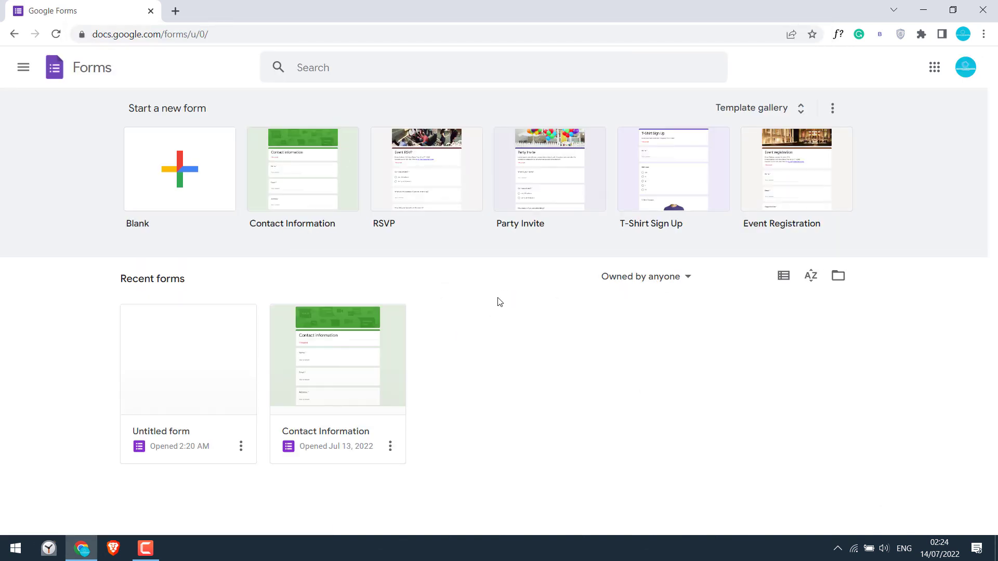
pyautogui.click(191, 337)
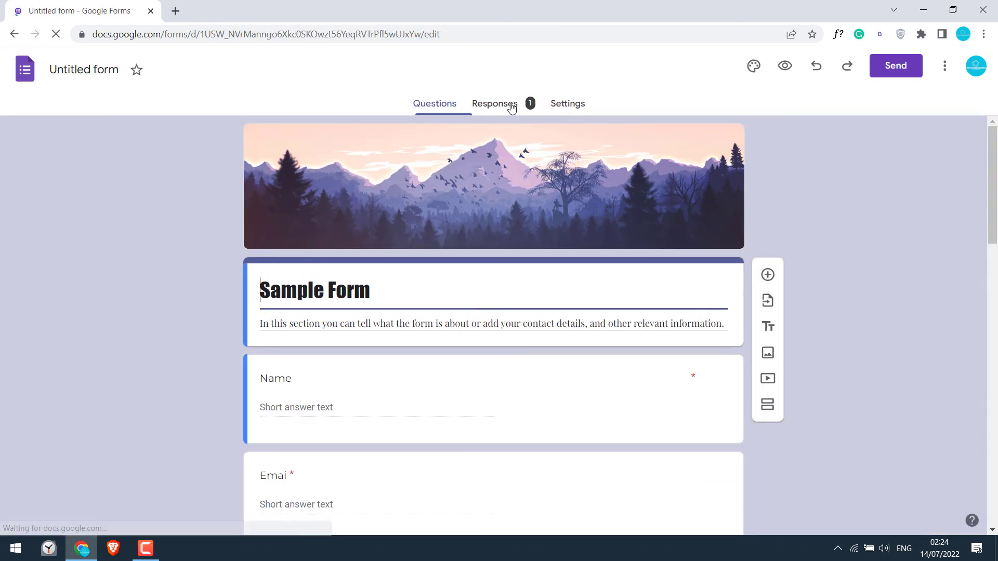
pyautogui.click(511, 105)
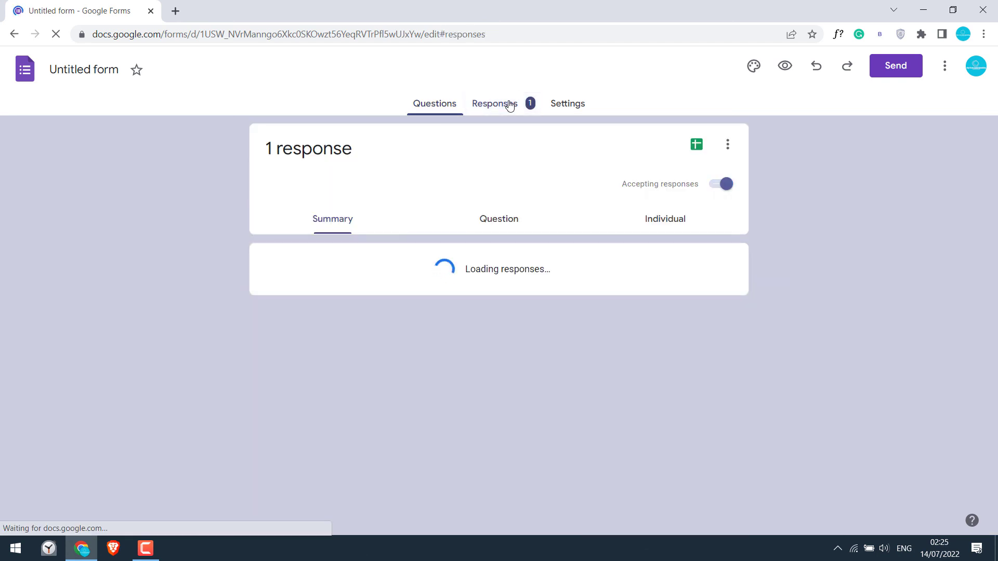
pyautogui.moveTo(997, 225); pyautogui.dragTo(927, 182)
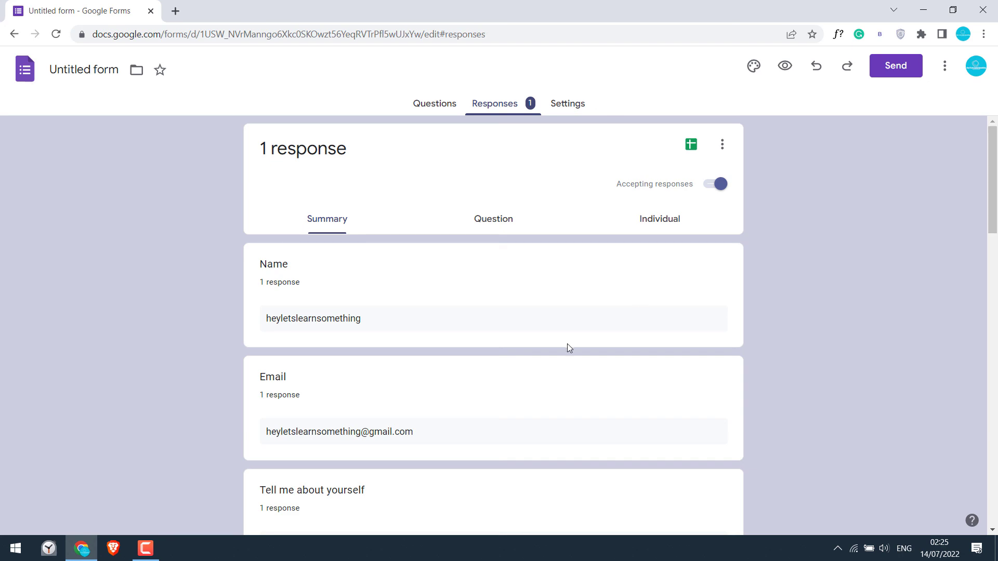